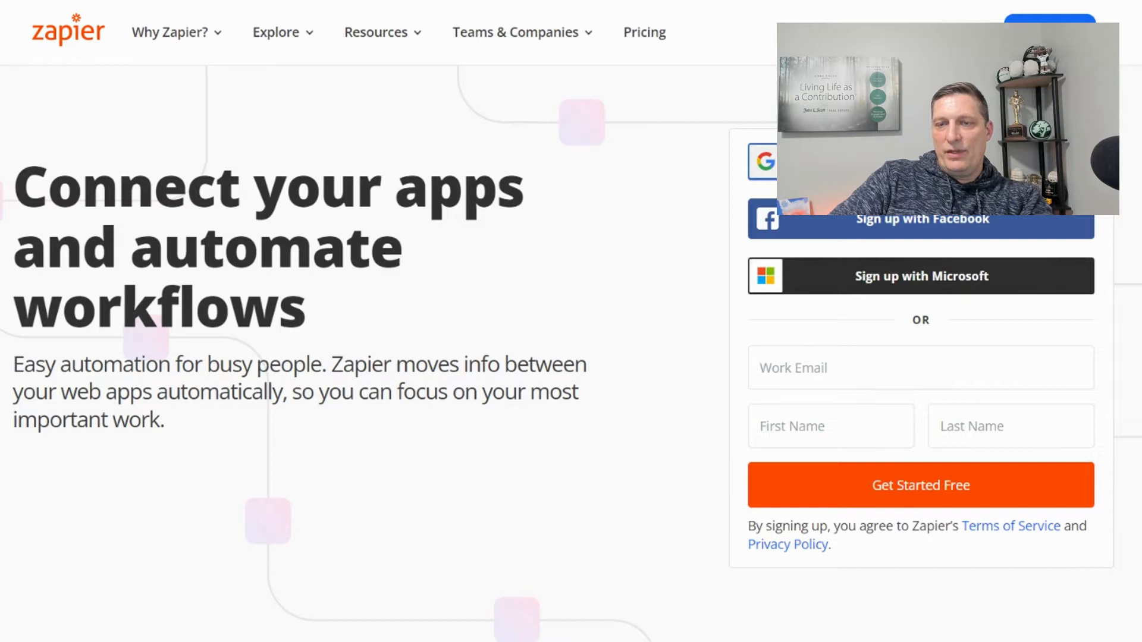
- Sign in to Zapier using the existing work Google account
{"action": "left_click", "coordinate": [850, 161]}
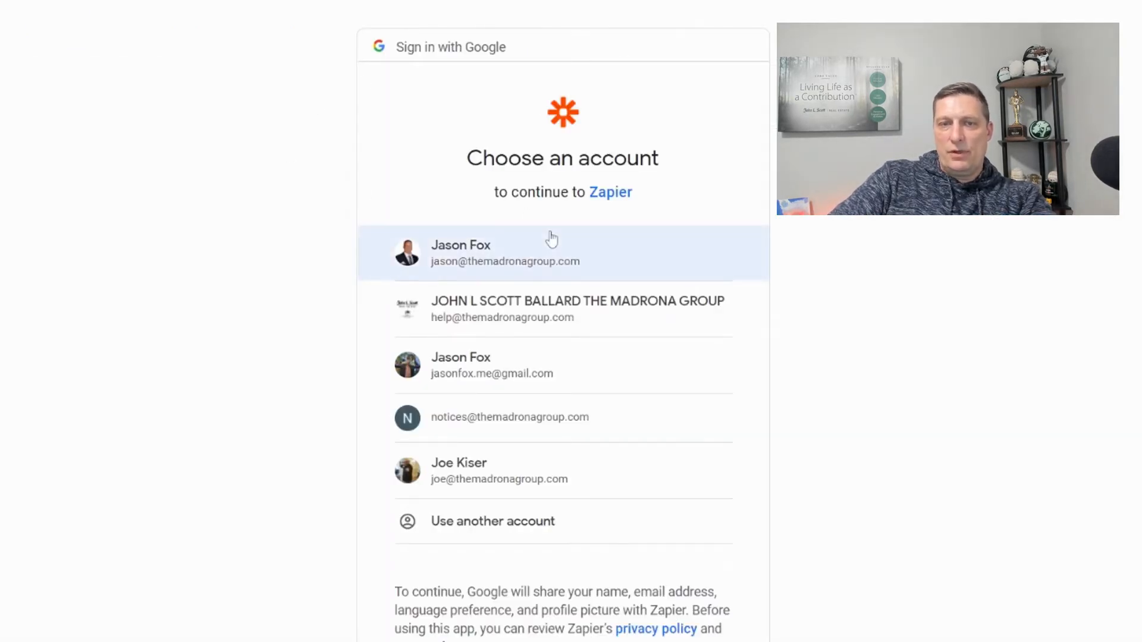
{"action": "left_click", "coordinate": [461, 252]}
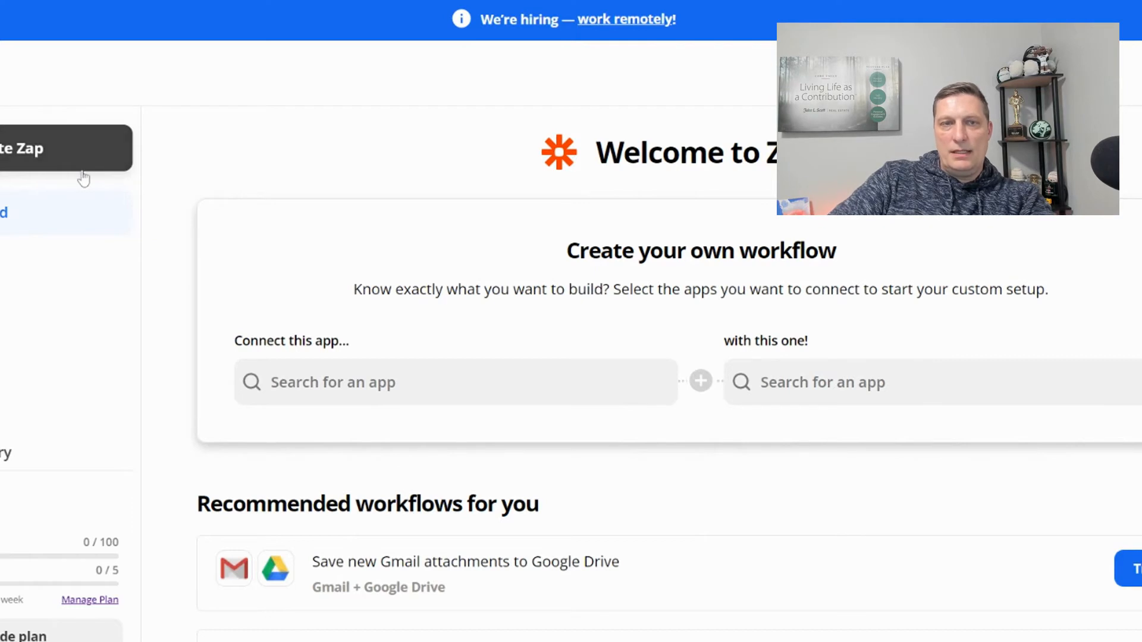
- Look over the recommended workflows and the list of existing Zaps, returning to the dashboard
{"action": "scroll", "coordinate": [607, 102], "scroll_direction": "down", "scroll_amount": 6}
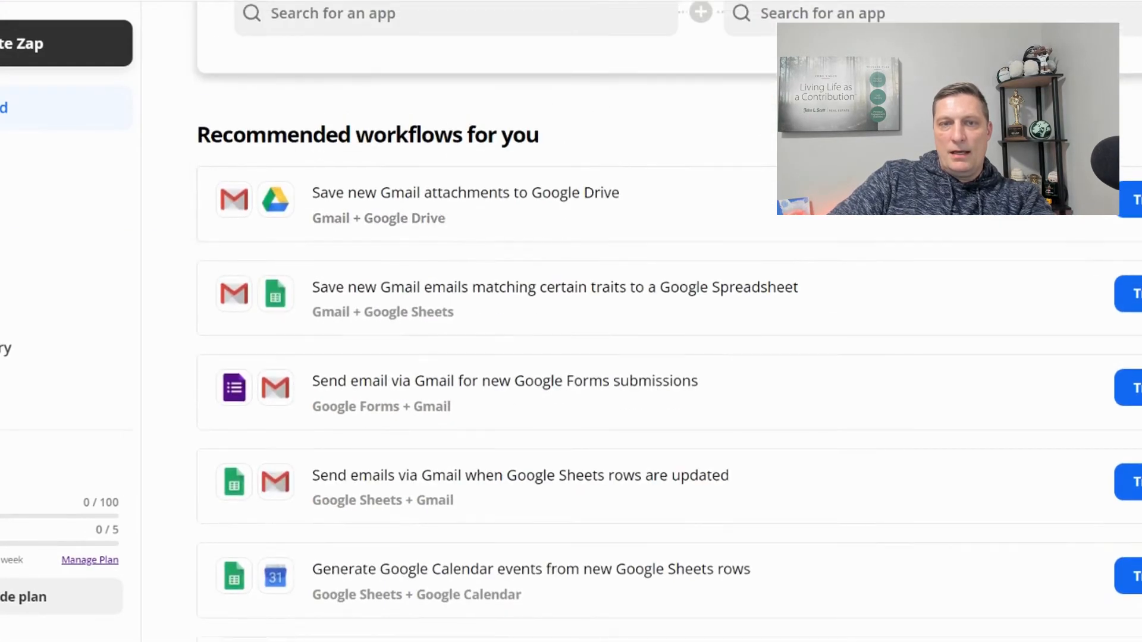
{"action": "scroll", "coordinate": [410, 133], "scroll_direction": "up", "scroll_amount": 6}
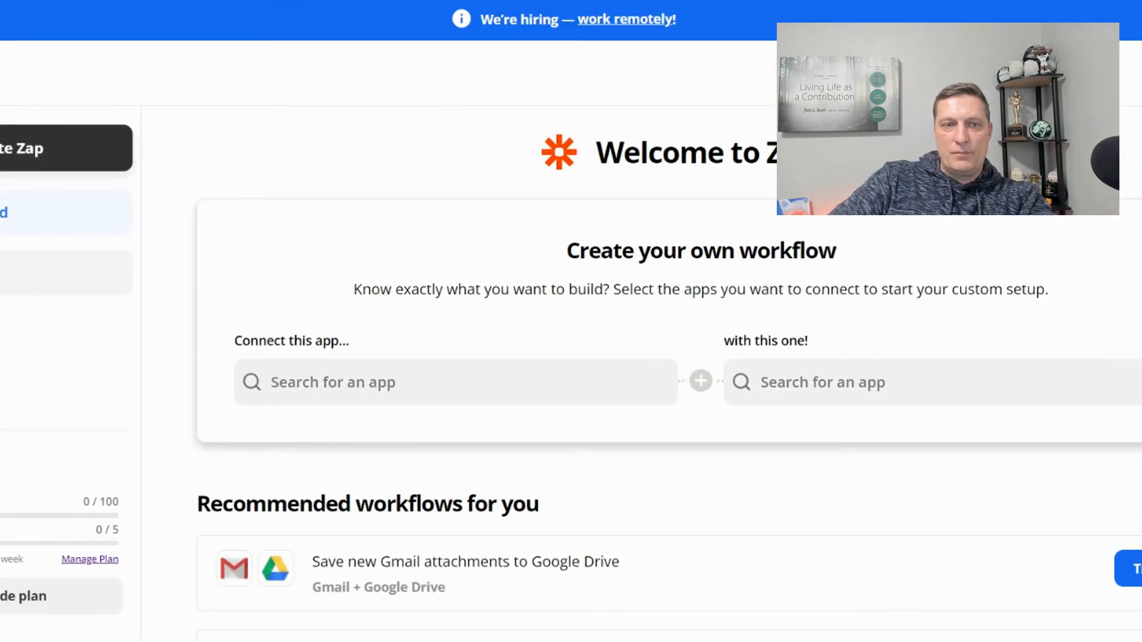
{"action": "left_click", "coordinate": [29, 272]}
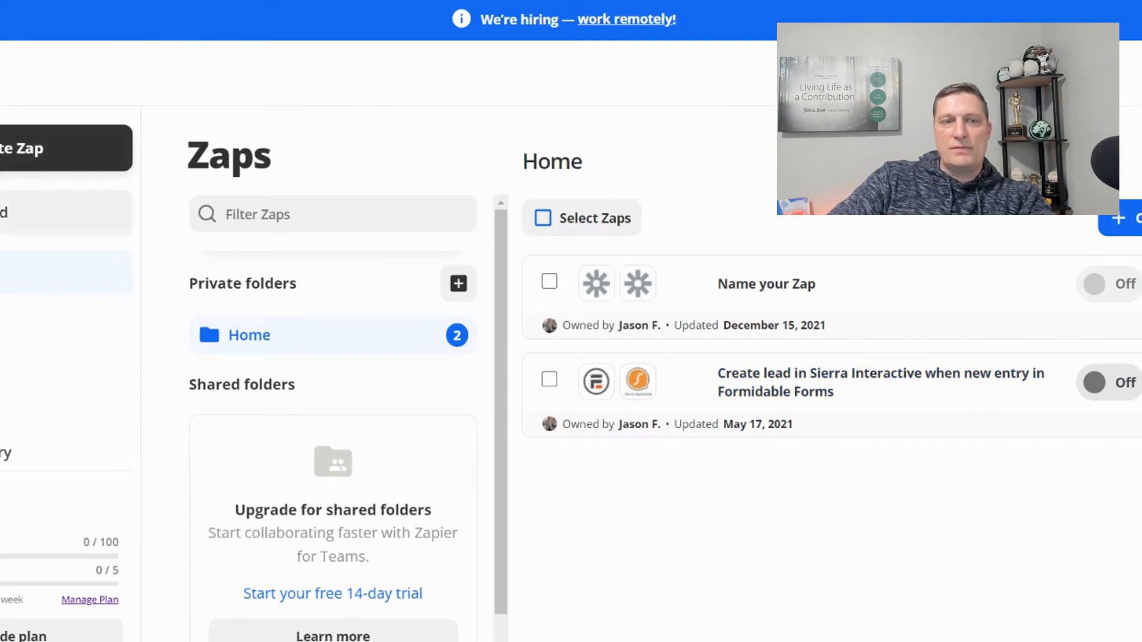
{"action": "left_click", "coordinate": [50, 205]}
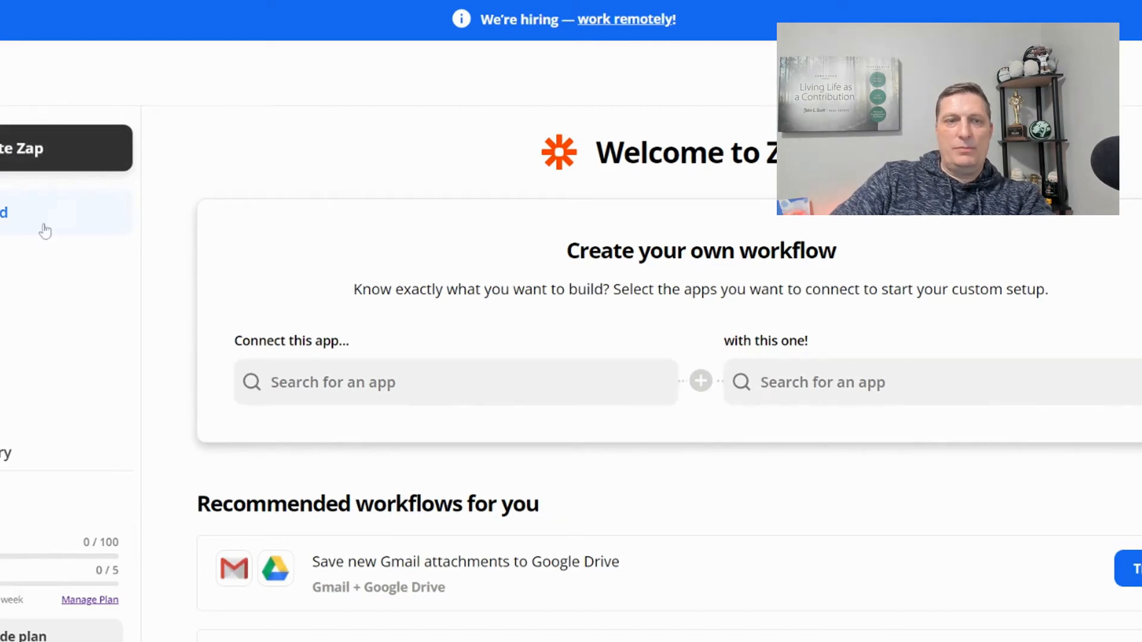
- Create a new Zap and give it a name ending in "a Sierra Task To My Google Calendar"
{"action": "left_click", "coordinate": [7, 147]}
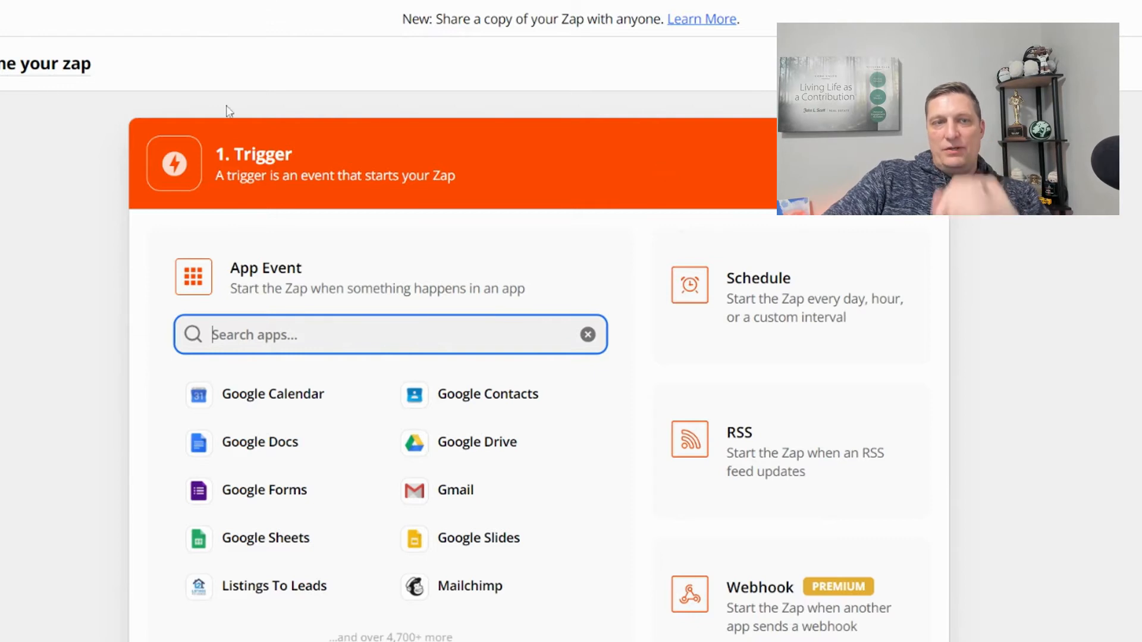
{"action": "left_click", "coordinate": [33, 66]}
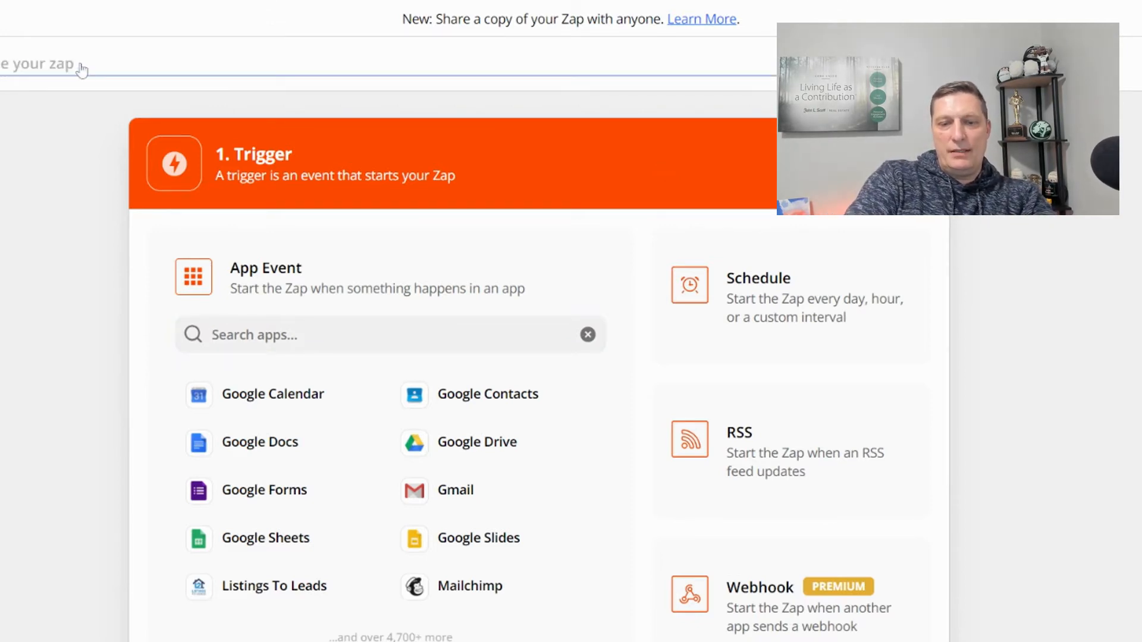
{"action": "type", "text": "T"}
{"action": "type", "text": " a Sierr"}
{"action": "type", "text": "a Task To"}
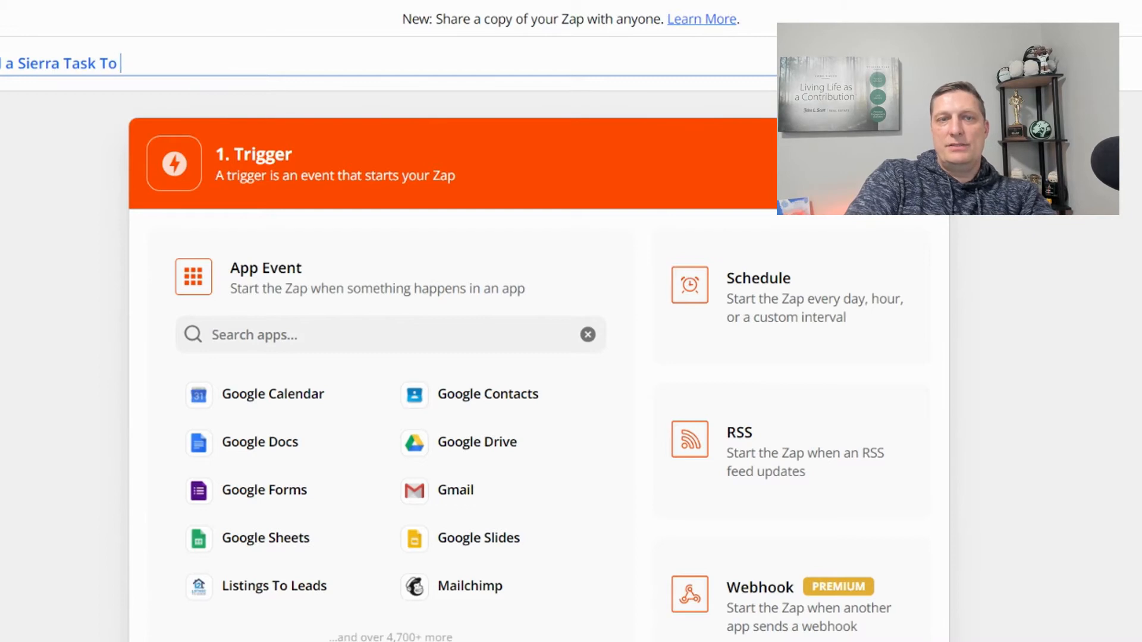
{"action": "type", "text": " O"}
{"action": "key", "text": "BackSpace"}
{"action": "type", "text": "My Google "}
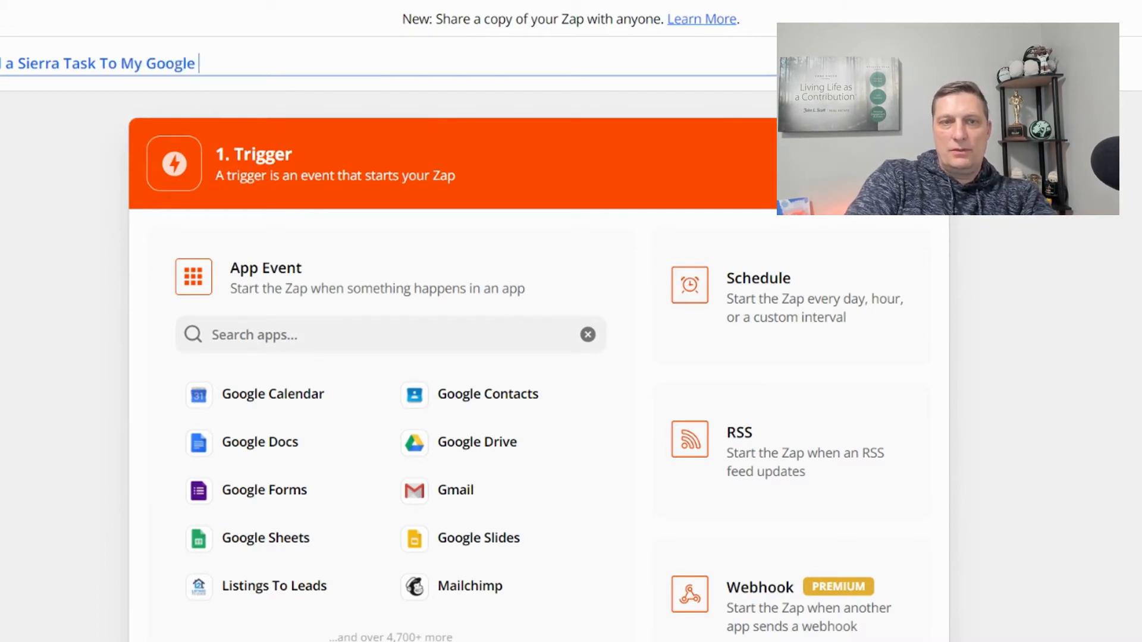
{"action": "type", "text": "Calend"}
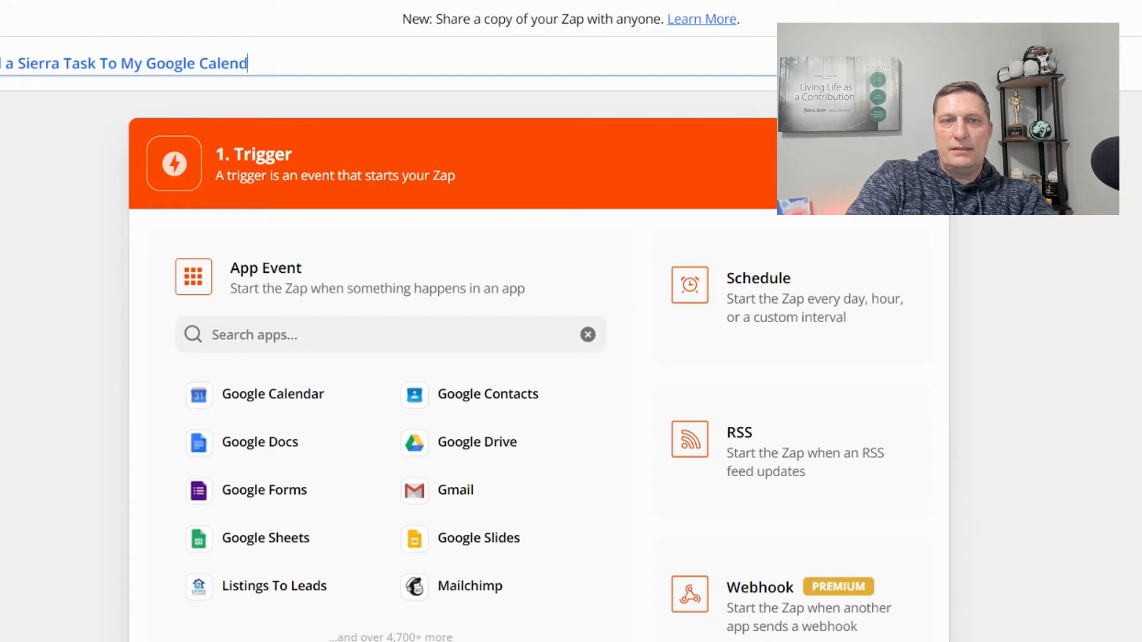
{"action": "type", "text": "ar"}
{"action": "key", "text": "Return"}
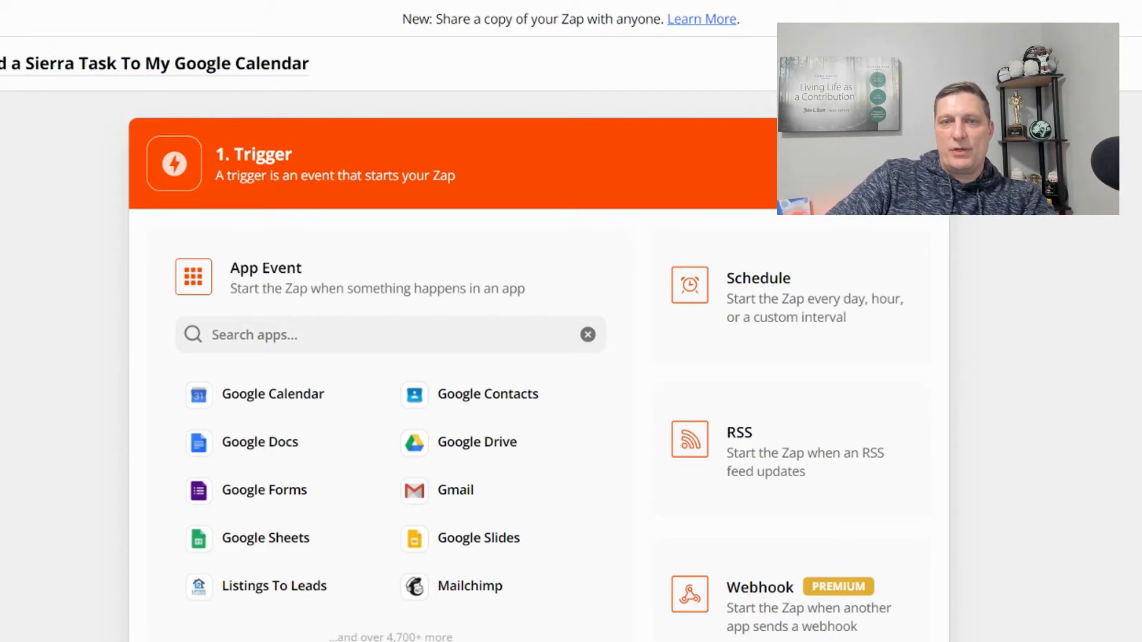
- Set the Zap's trigger to the New Task event in Sierra Interactive
{"action": "scroll", "coordinate": [242, 262], "scroll_direction": "down", "scroll_amount": 2}
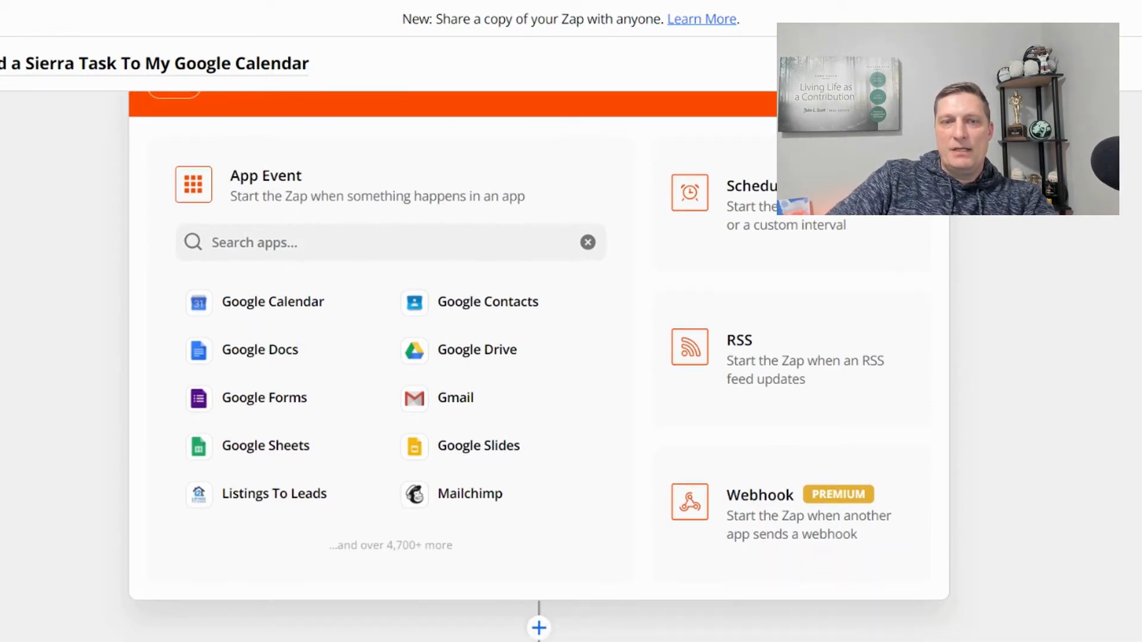
{"action": "left_click", "coordinate": [244, 242]}
{"action": "left_click_drag", "start_coordinate": [231, 176], "coordinate": [305, 176]}
{"action": "left_click", "coordinate": [285, 242]}
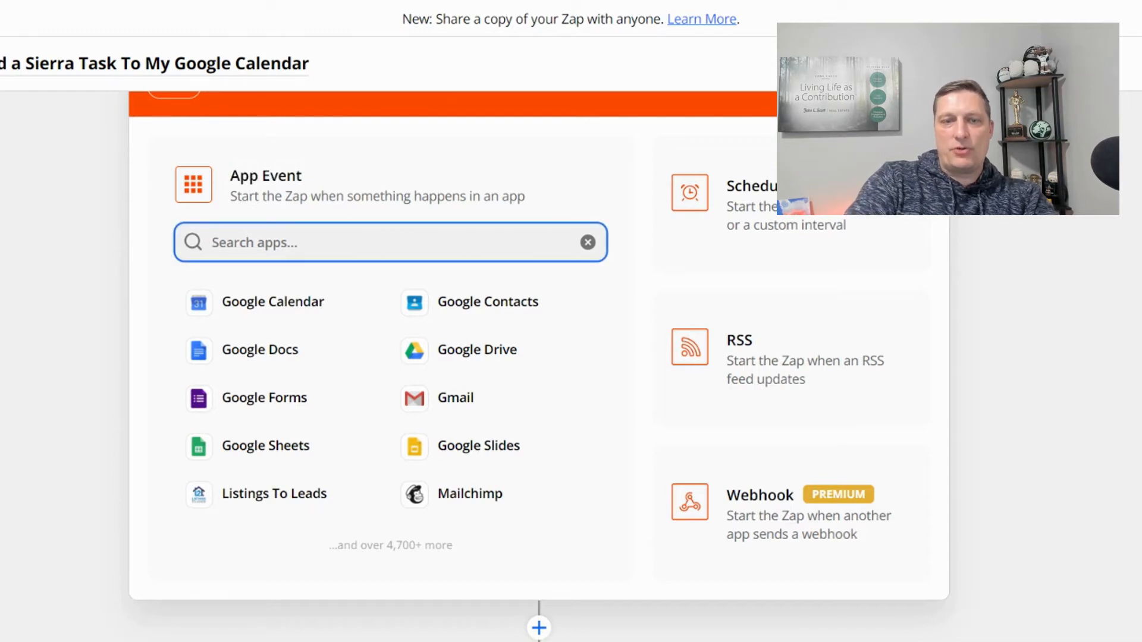
{"action": "type", "text": "Sier"}
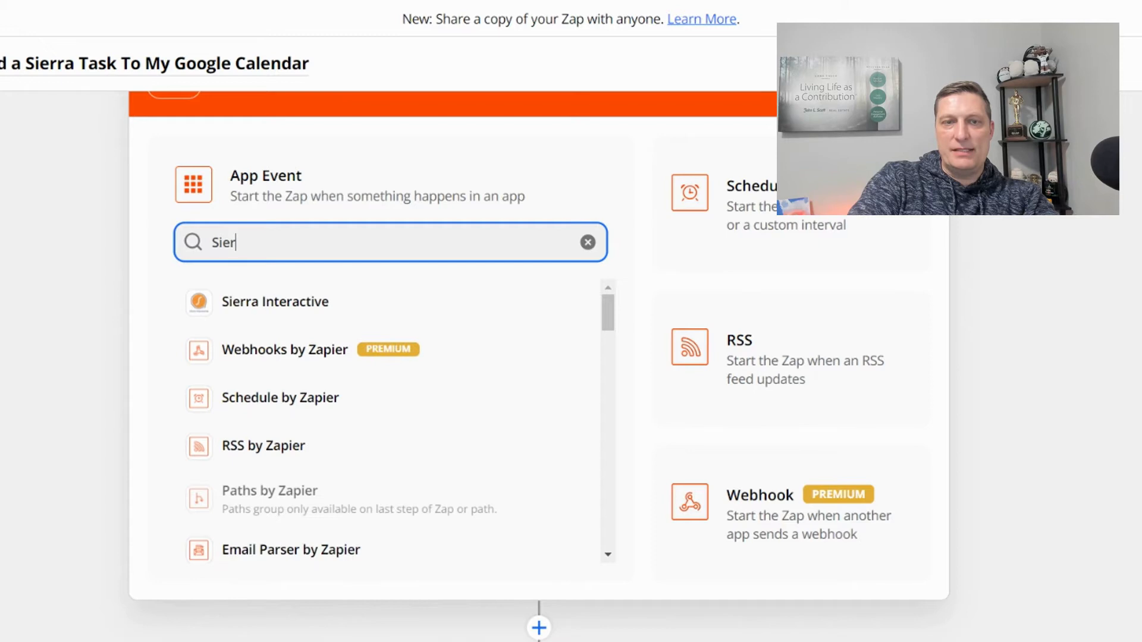
{"action": "left_click", "coordinate": [292, 301]}
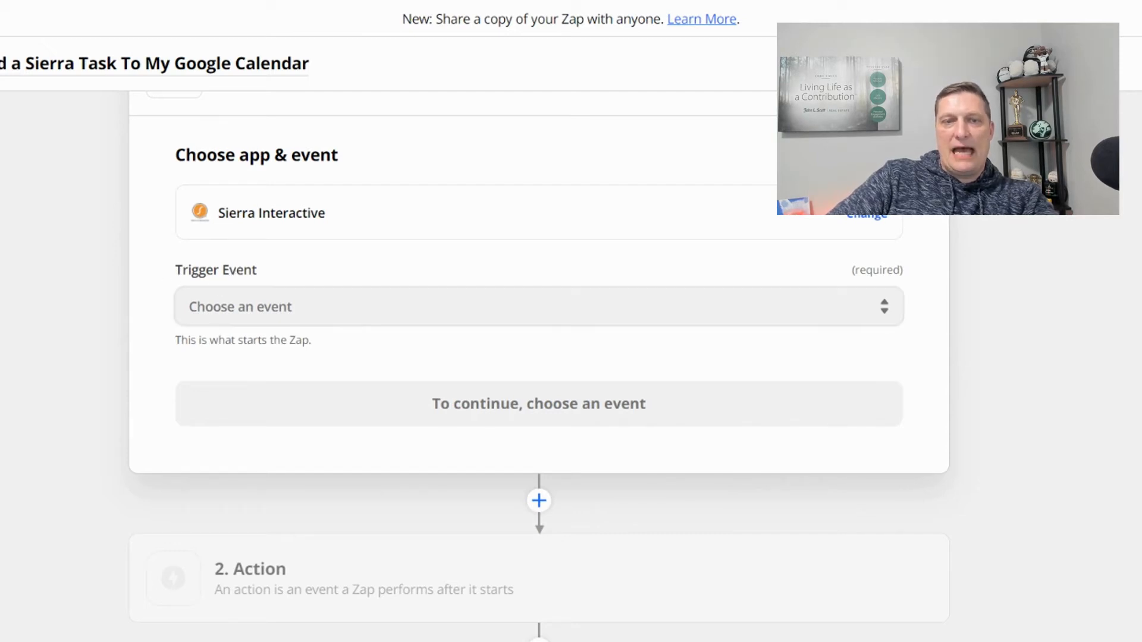
{"action": "left_click", "coordinate": [249, 314]}
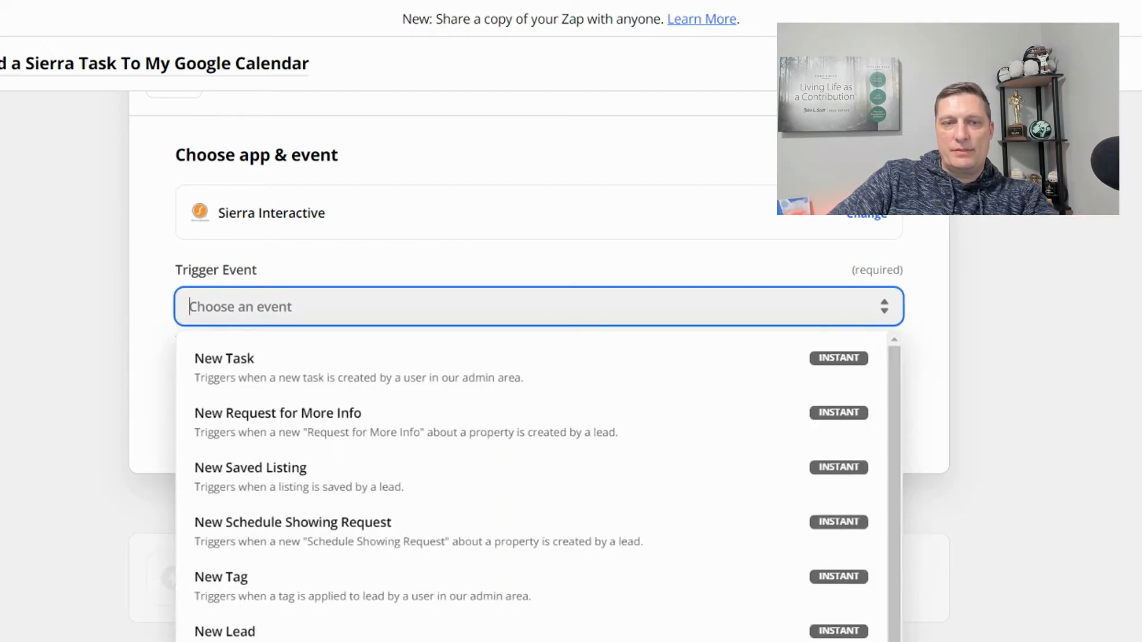
{"action": "left_click", "coordinate": [226, 374]}
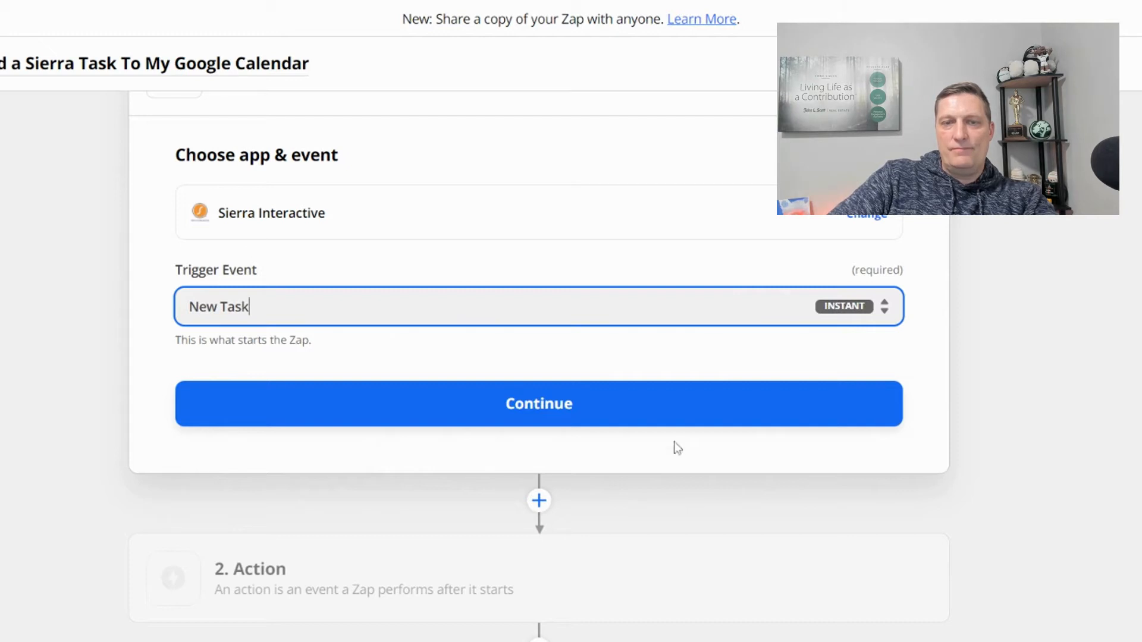
{"action": "left_click", "coordinate": [537, 405]}
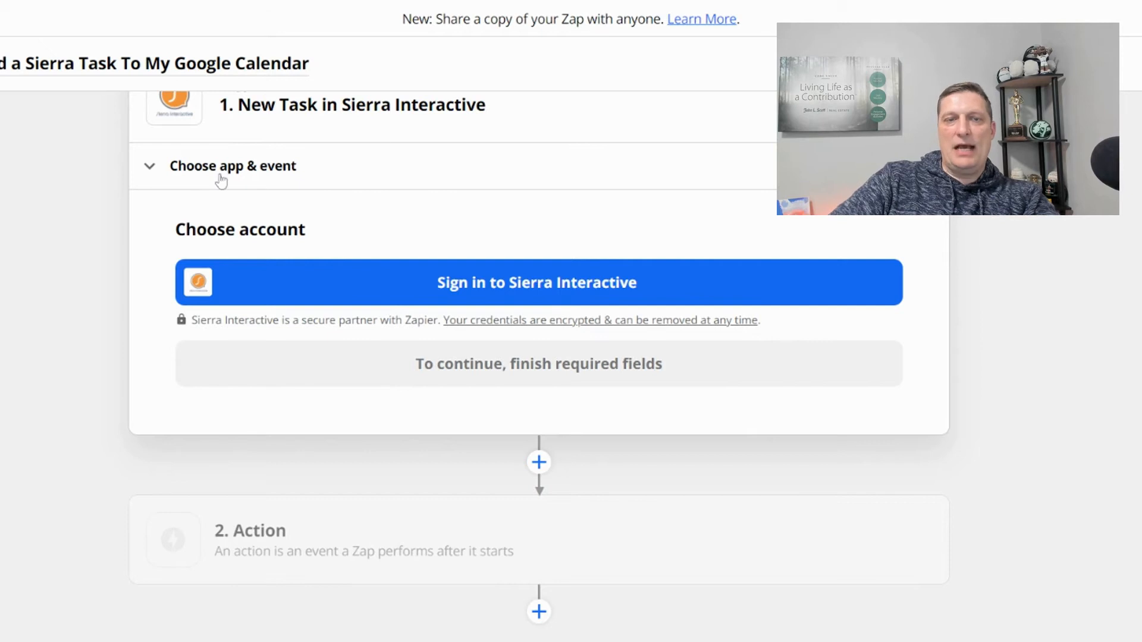
- Sign in to Sierra Interactive and use the connected account for the trigger
{"action": "left_click", "coordinate": [516, 291]}
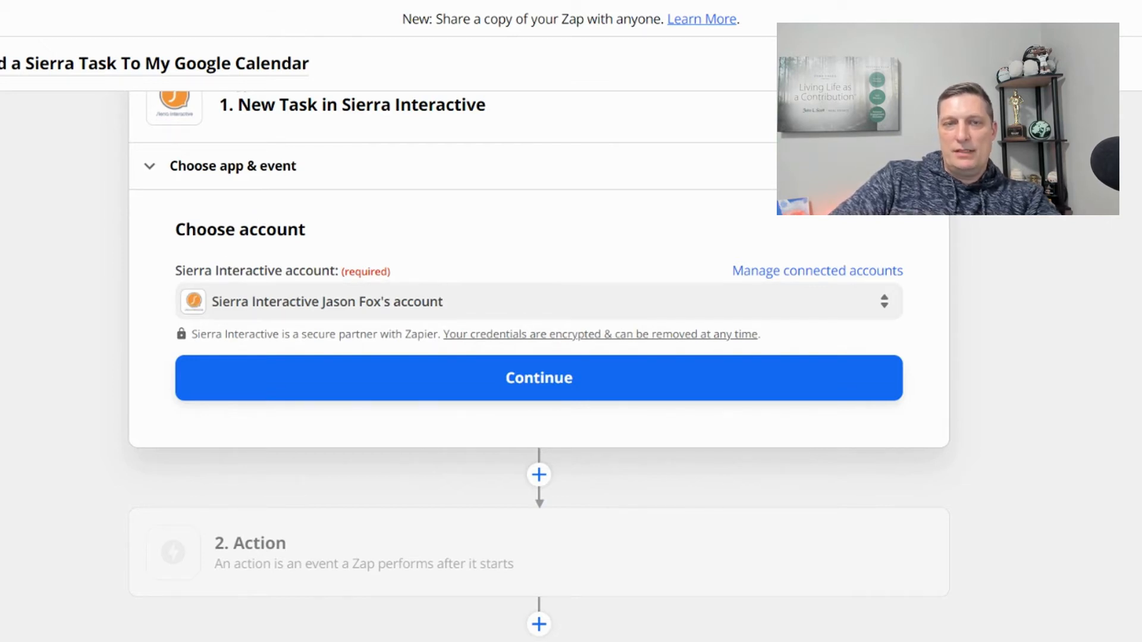
{"action": "scroll", "coordinate": [148, 205], "scroll_direction": "down", "scroll_amount": 1}
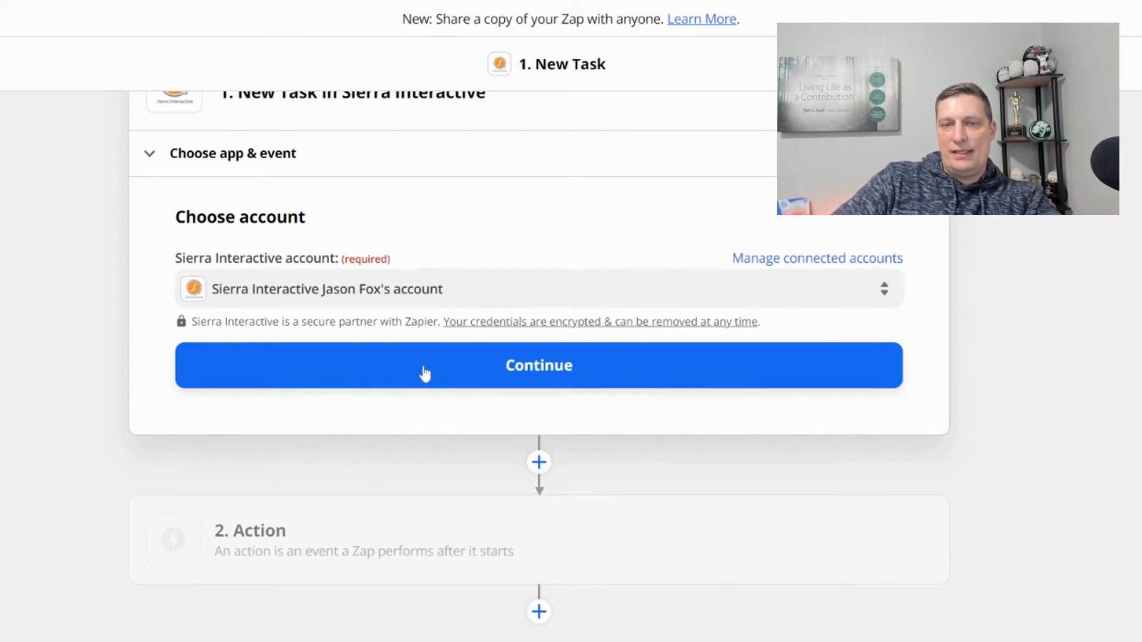
{"action": "left_click", "coordinate": [539, 369]}
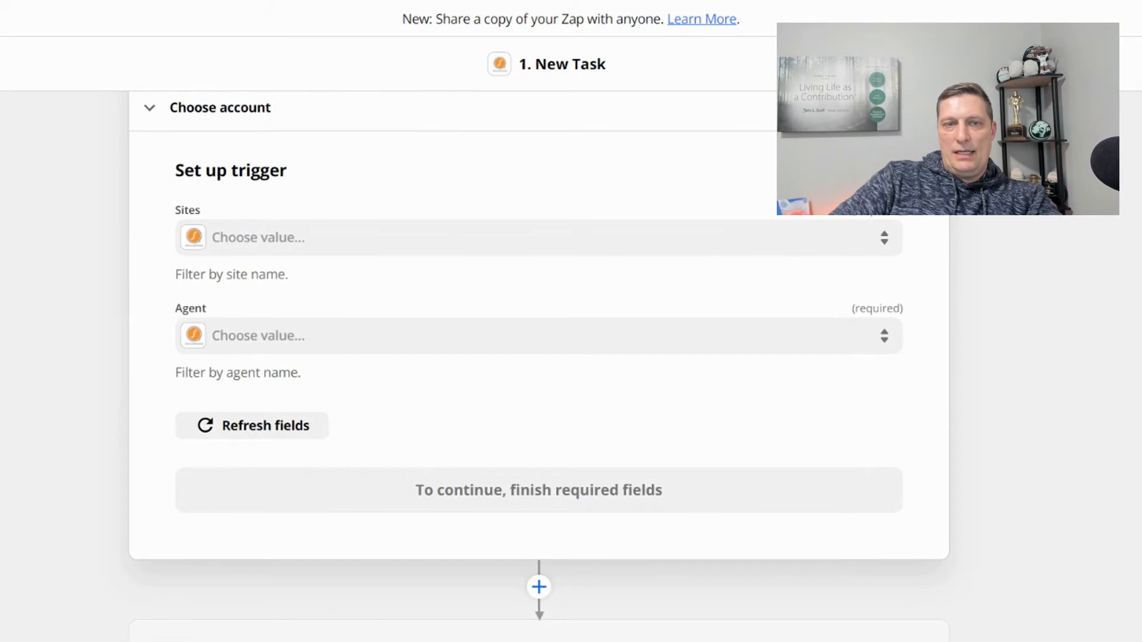
- Filter the trigger to the site JohnLScottBallard.com and to the account owner as agent
{"action": "left_click", "coordinate": [262, 237]}
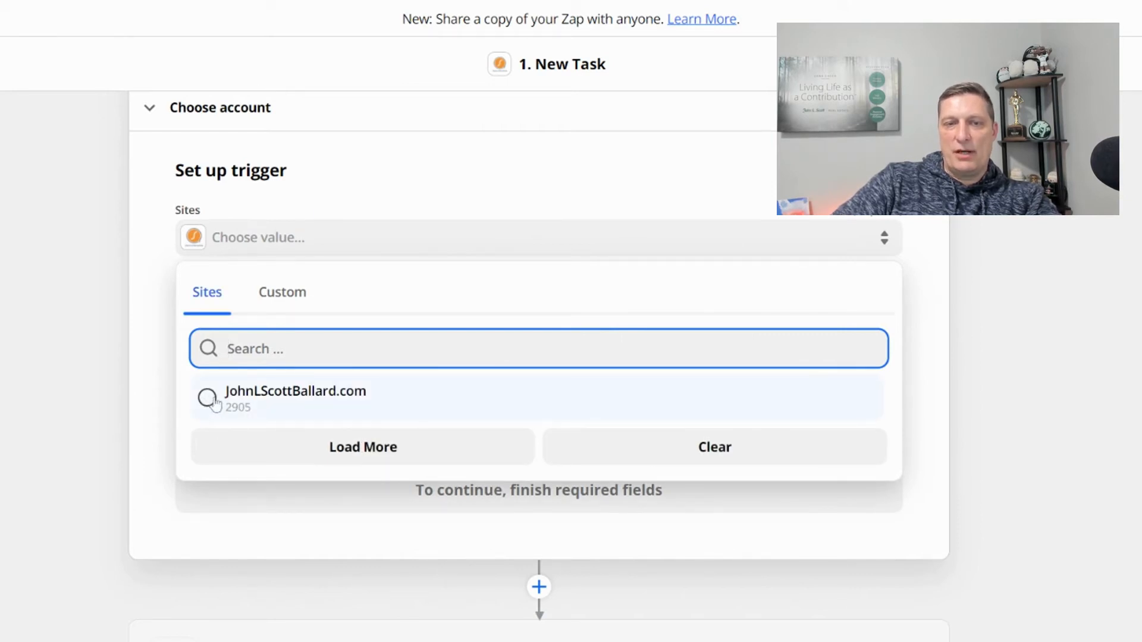
{"action": "left_click", "coordinate": [208, 399]}
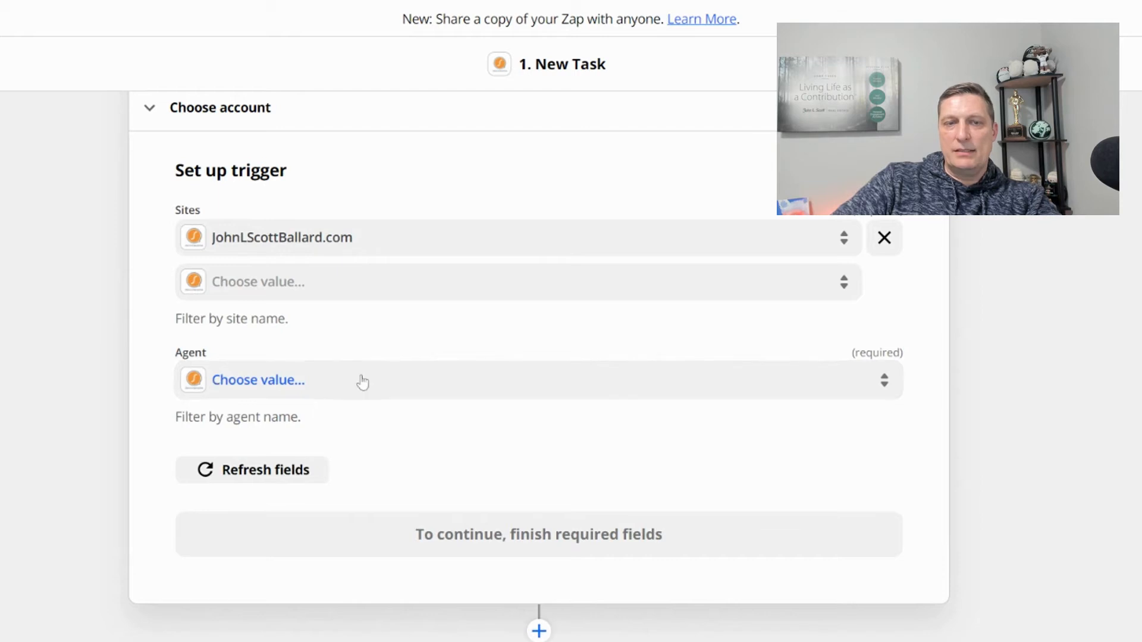
{"action": "scroll", "coordinate": [321, 309], "scroll_direction": "down", "scroll_amount": 2}
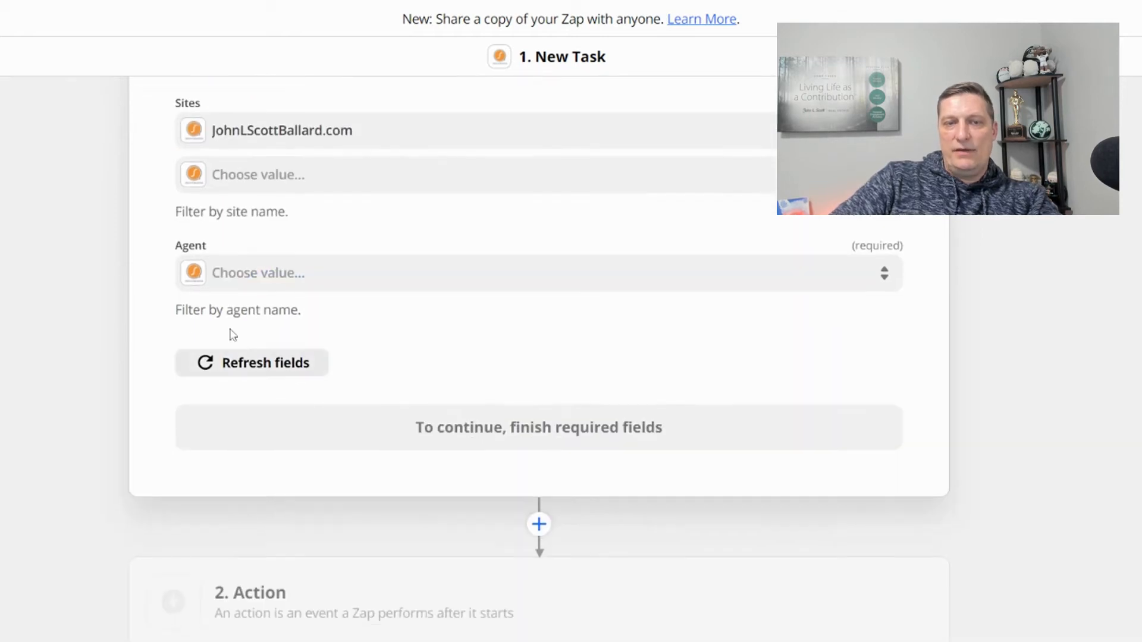
{"action": "left_click", "coordinate": [294, 275]}
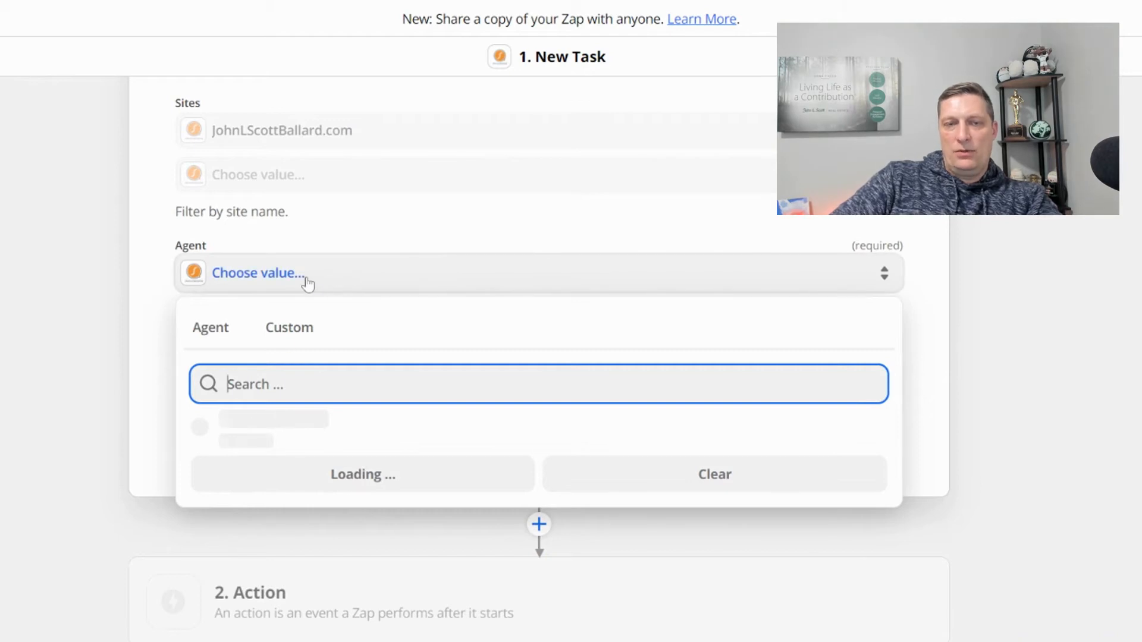
{"action": "scroll", "coordinate": [280, 483], "scroll_direction": "down", "scroll_amount": 4}
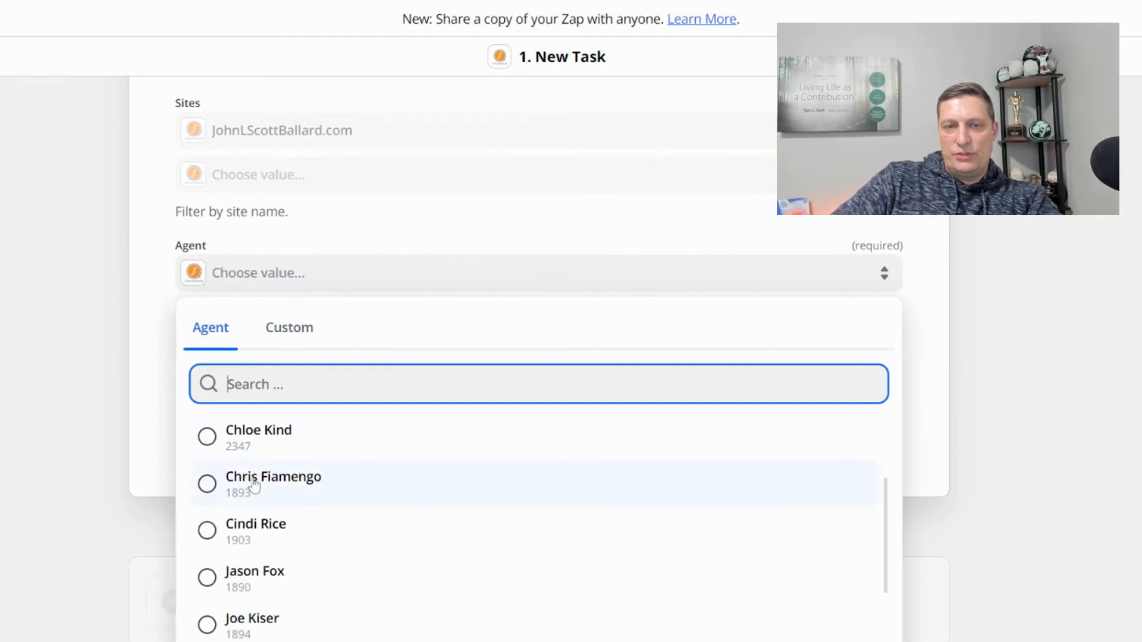
{"action": "left_click", "coordinate": [214, 578]}
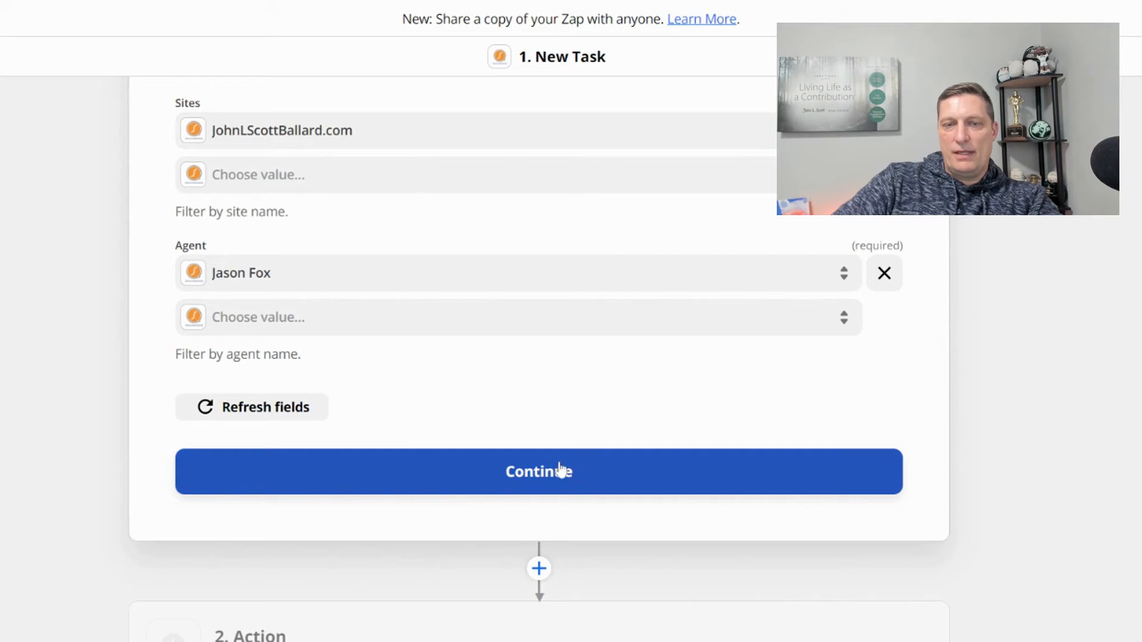
{"action": "left_click", "coordinate": [533, 476]}
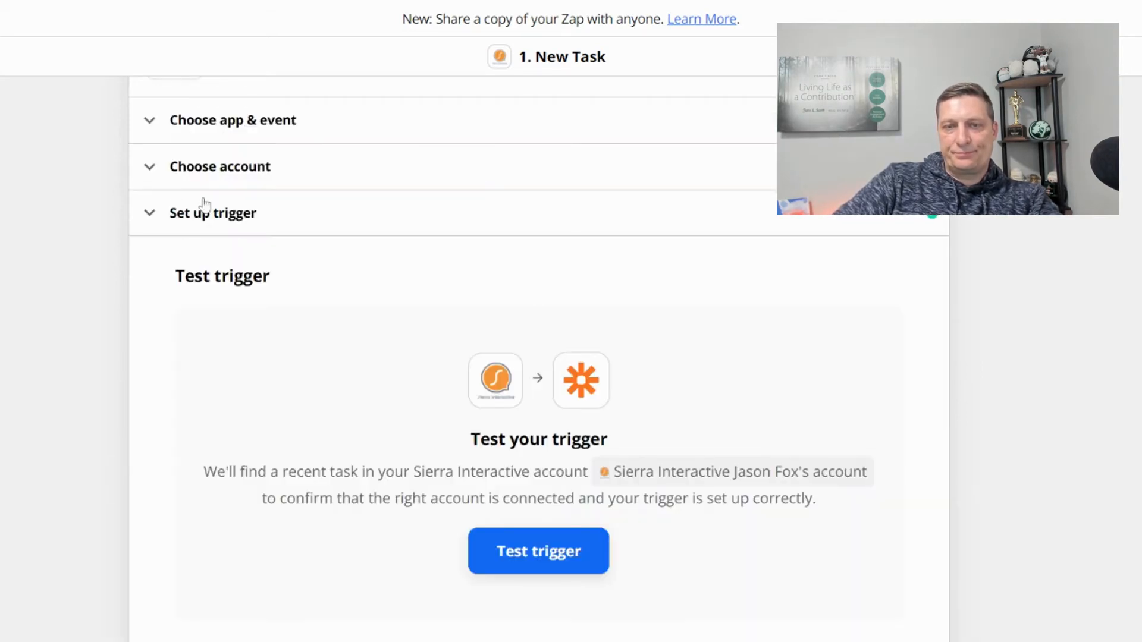
- Test the trigger, review the sample task's data through to the lead URL, and continue to the action
{"action": "left_click", "coordinate": [517, 481]}
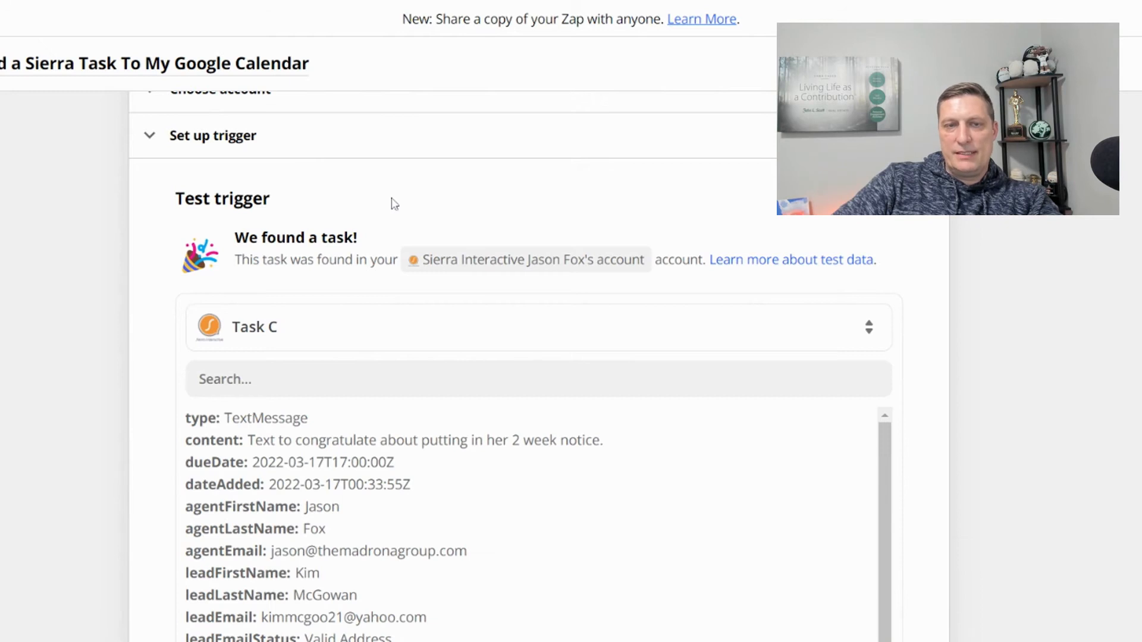
{"action": "left_click_drag", "start_coordinate": [266, 238], "coordinate": [377, 244]}
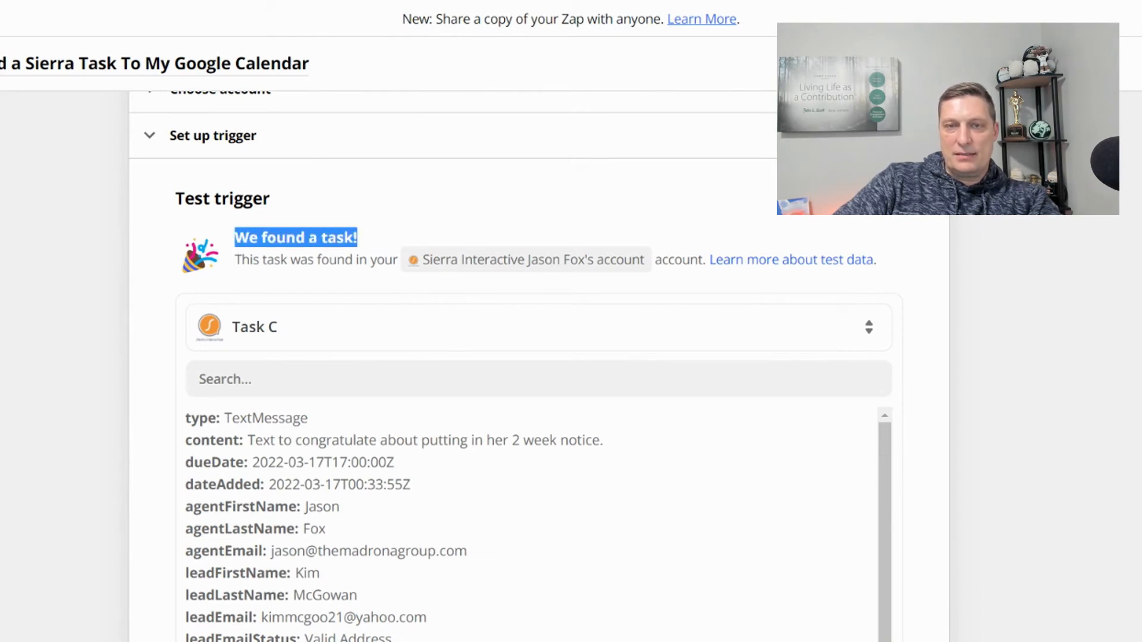
{"action": "scroll", "coordinate": [443, 262], "scroll_direction": "down", "scroll_amount": 5}
{"action": "scroll", "coordinate": [553, 301], "scroll_direction": "down", "scroll_amount": 5}
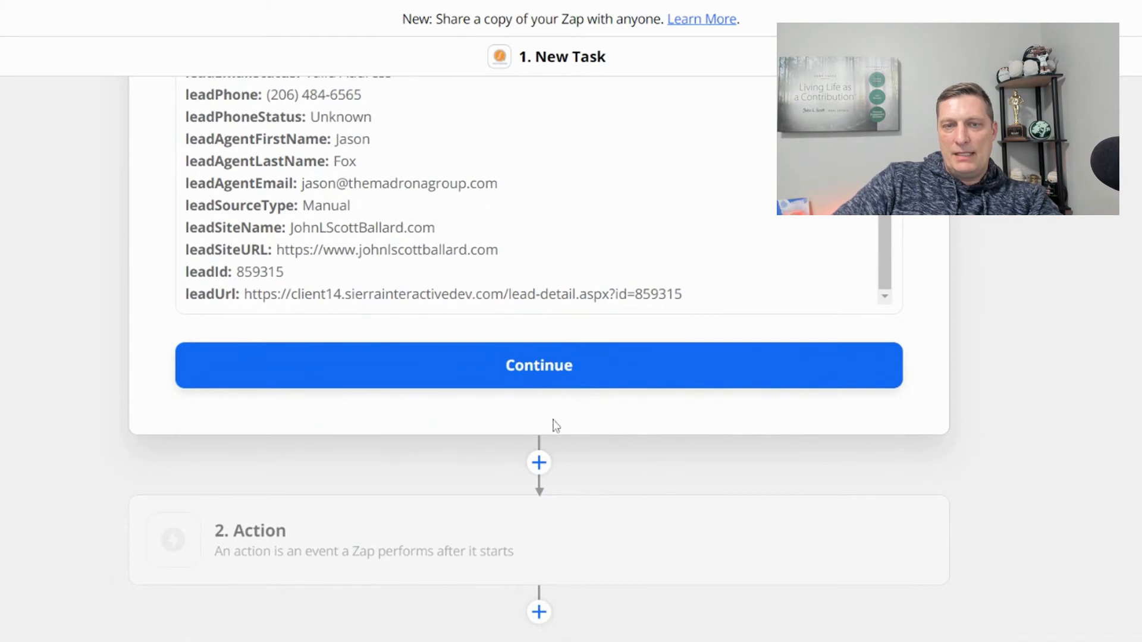
{"action": "left_click", "coordinate": [551, 373]}
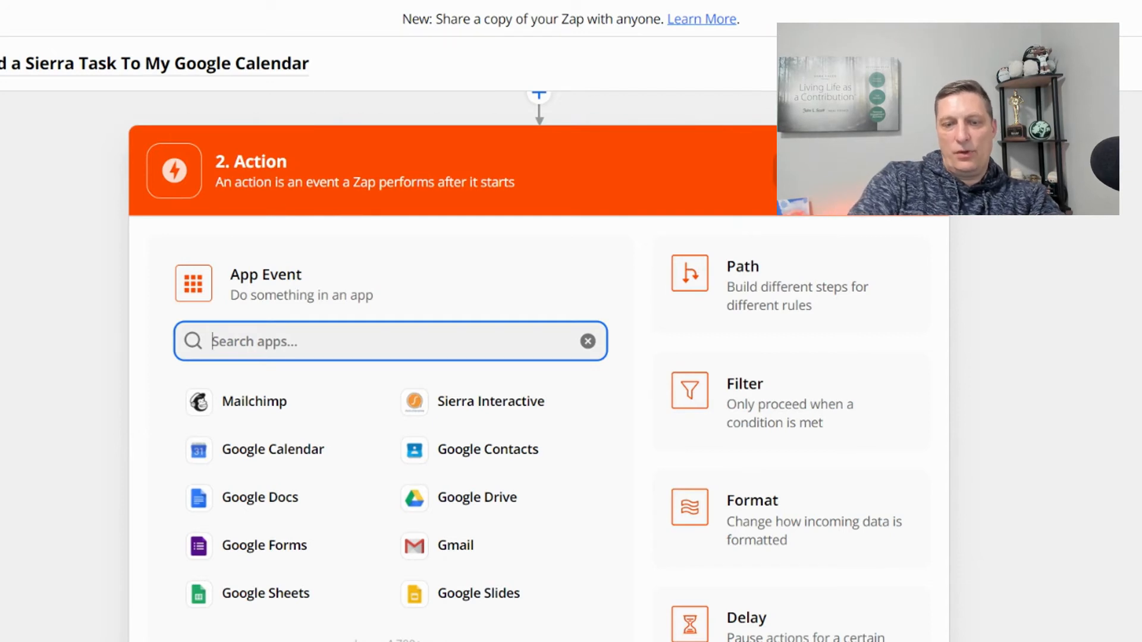
- Find Google Calendar among the apps and choose it as the Zap's action app
{"action": "type", "text": "google"}
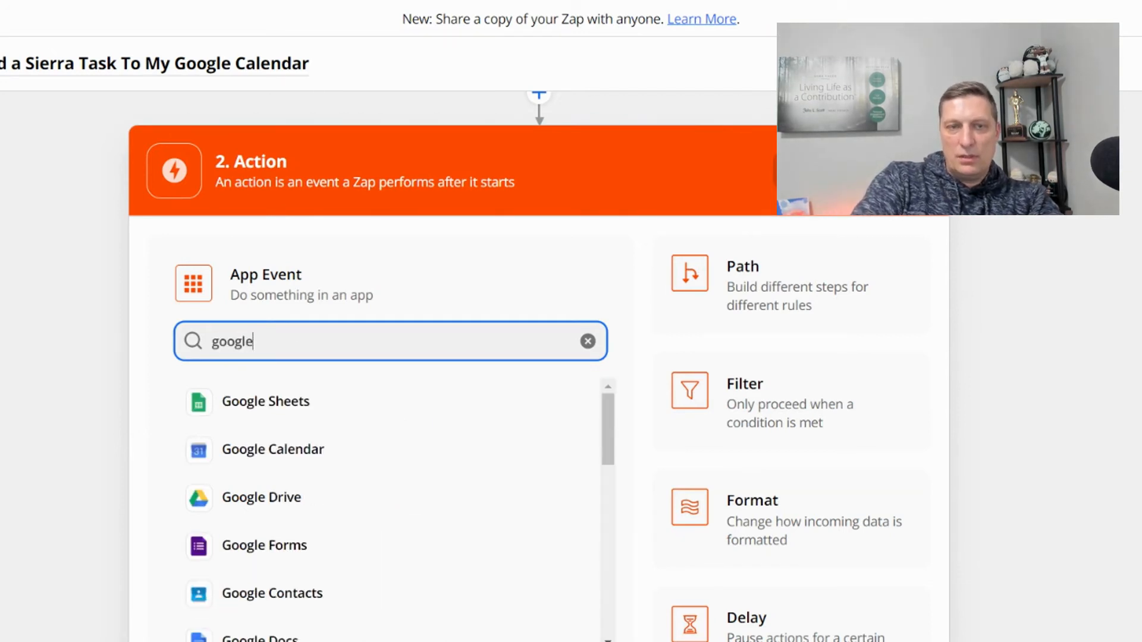
{"action": "left_click", "coordinate": [273, 451]}
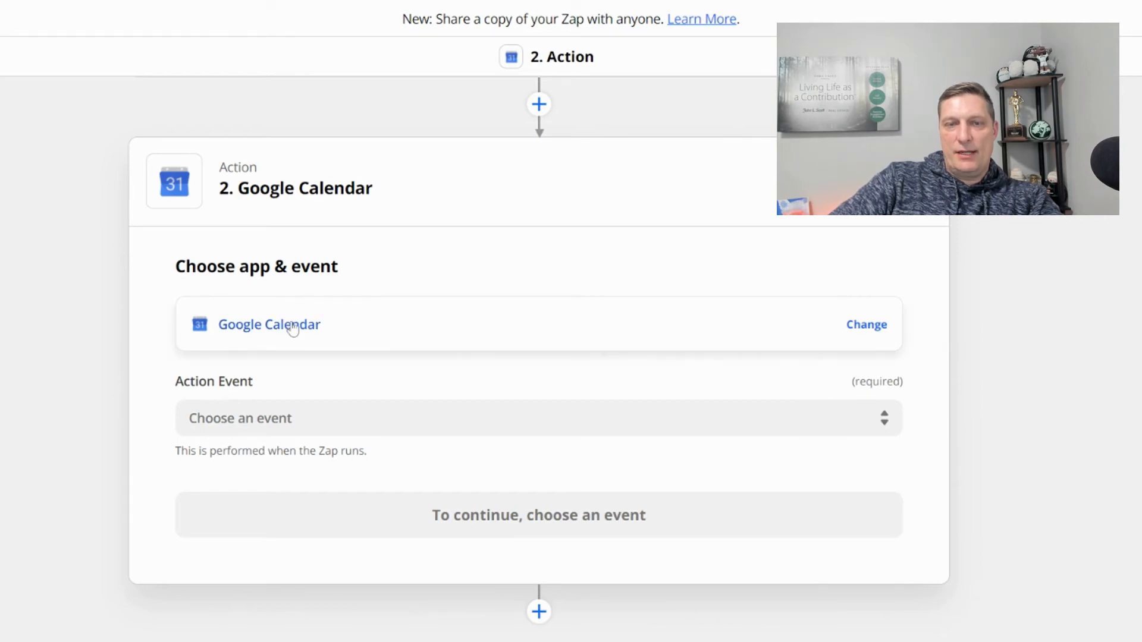
- Set the Google Calendar action event to Create Detailed Event and continue to the account selection
{"action": "left_click", "coordinate": [261, 418]}
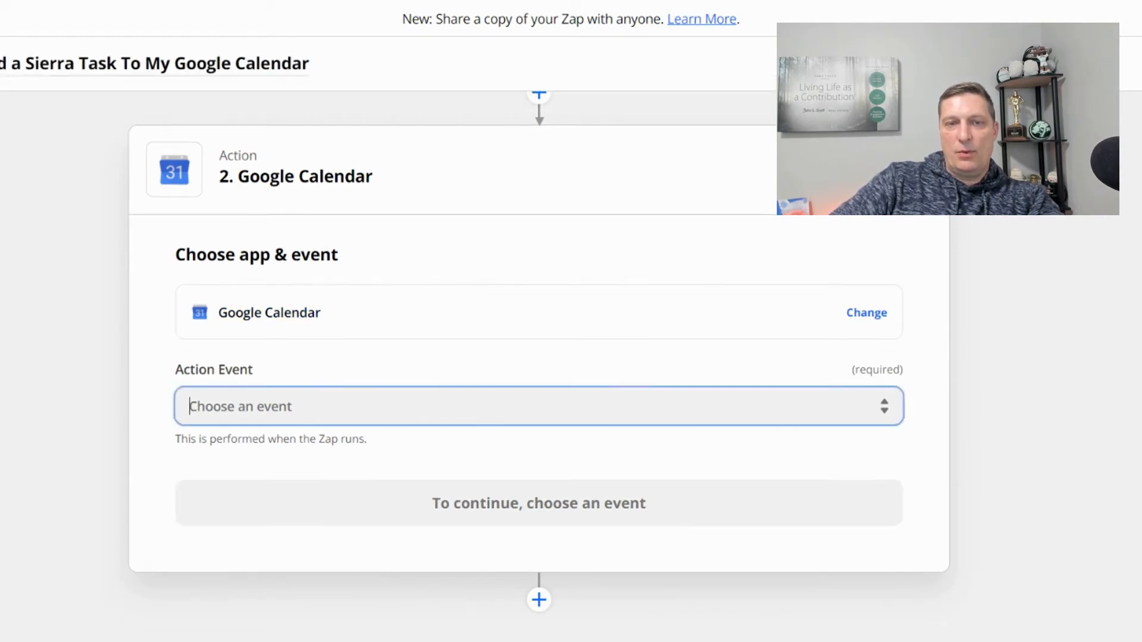
{"action": "scroll", "coordinate": [303, 351], "scroll_direction": "down", "scroll_amount": 4}
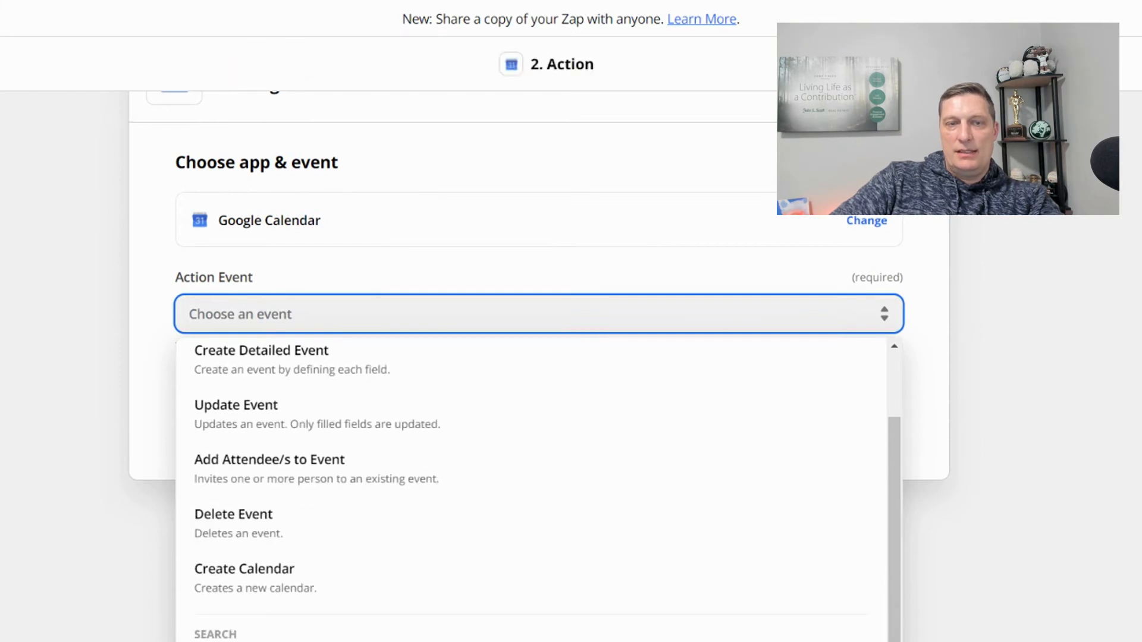
{"action": "scroll", "coordinate": [357, 321], "scroll_direction": "up", "scroll_amount": 3}
{"action": "scroll", "coordinate": [107, 350], "scroll_direction": "down", "scroll_amount": 4}
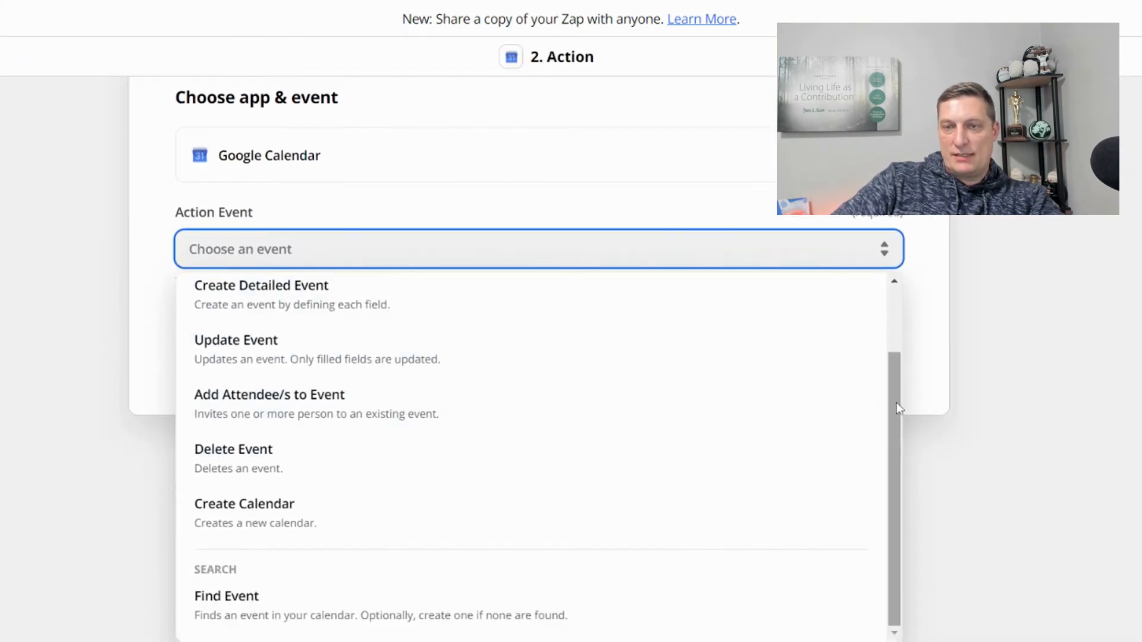
{"action": "left_click_drag", "start_coordinate": [896, 405], "coordinate": [890, 343]}
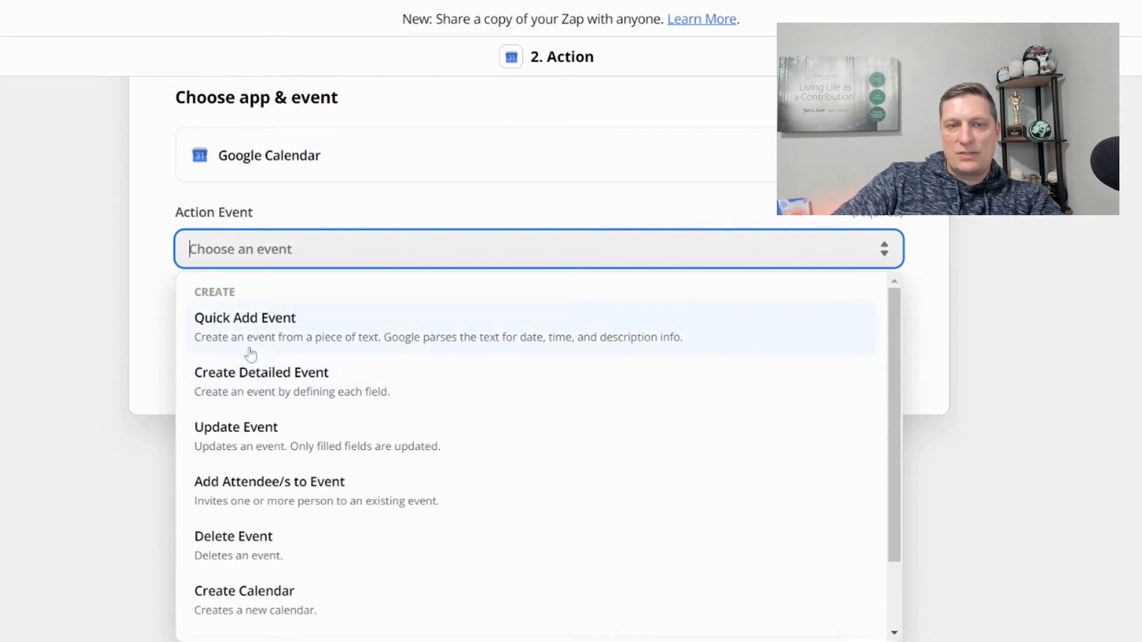
{"action": "left_click", "coordinate": [270, 382]}
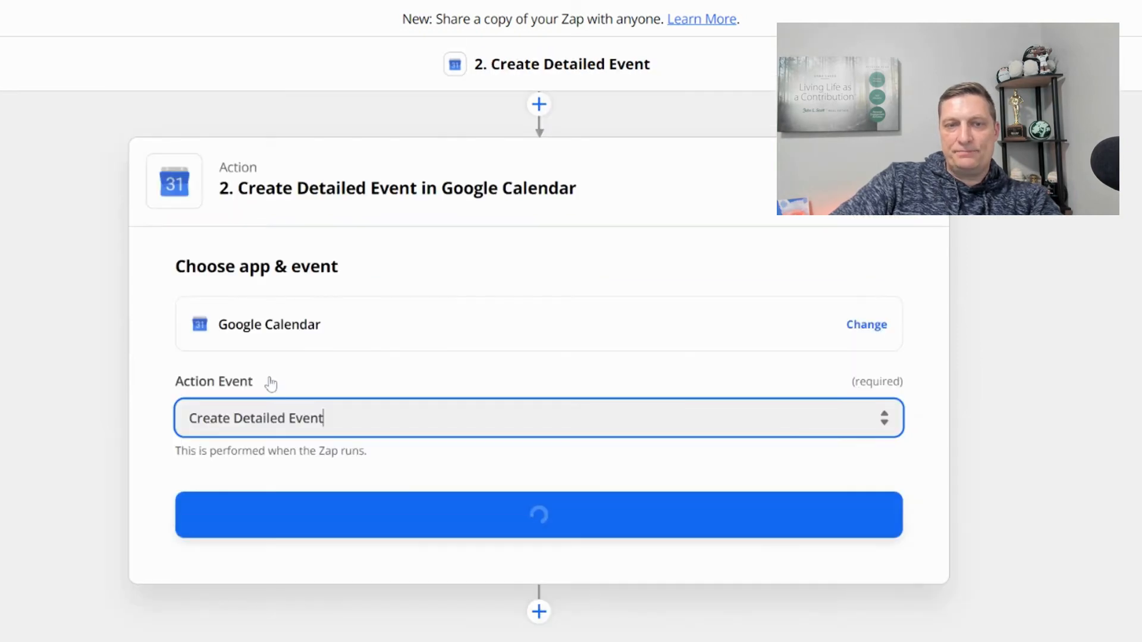
{"action": "left_click", "coordinate": [533, 526]}
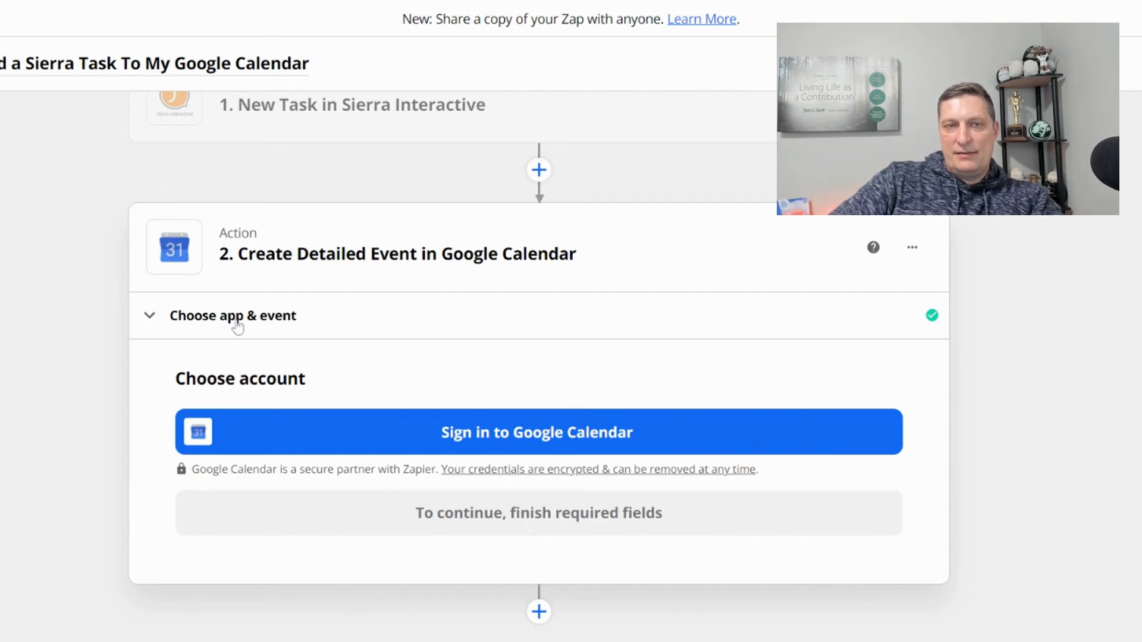
- Connect the Google Calendar account to the action and choose the team's help mailbox calendar for the new events
{"action": "left_click", "coordinate": [503, 435]}
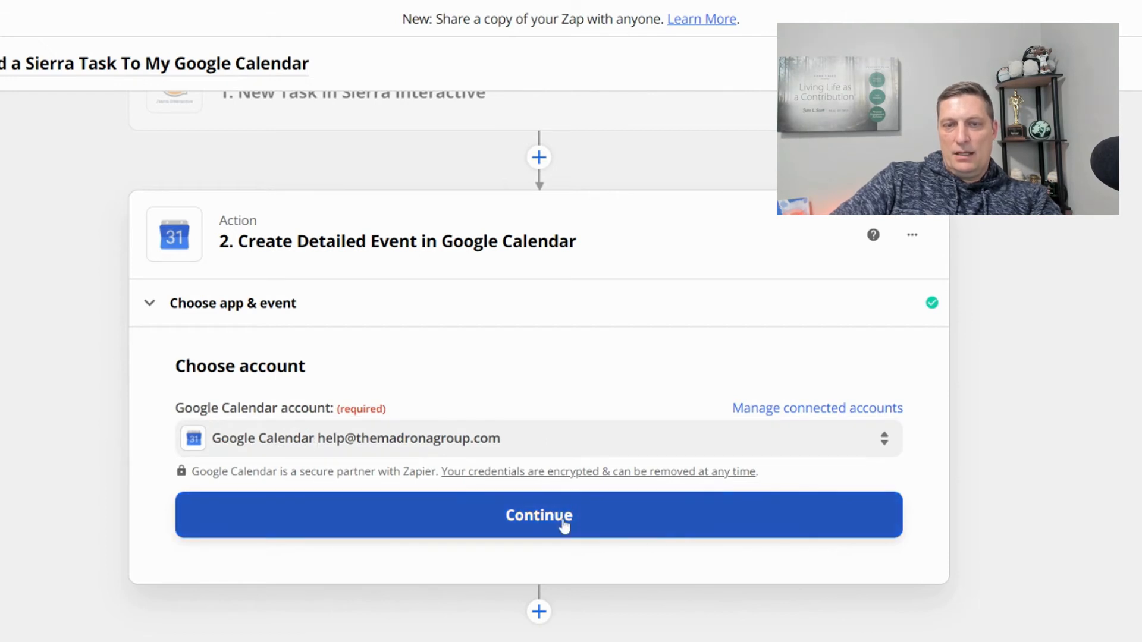
{"action": "left_click", "coordinate": [545, 516]}
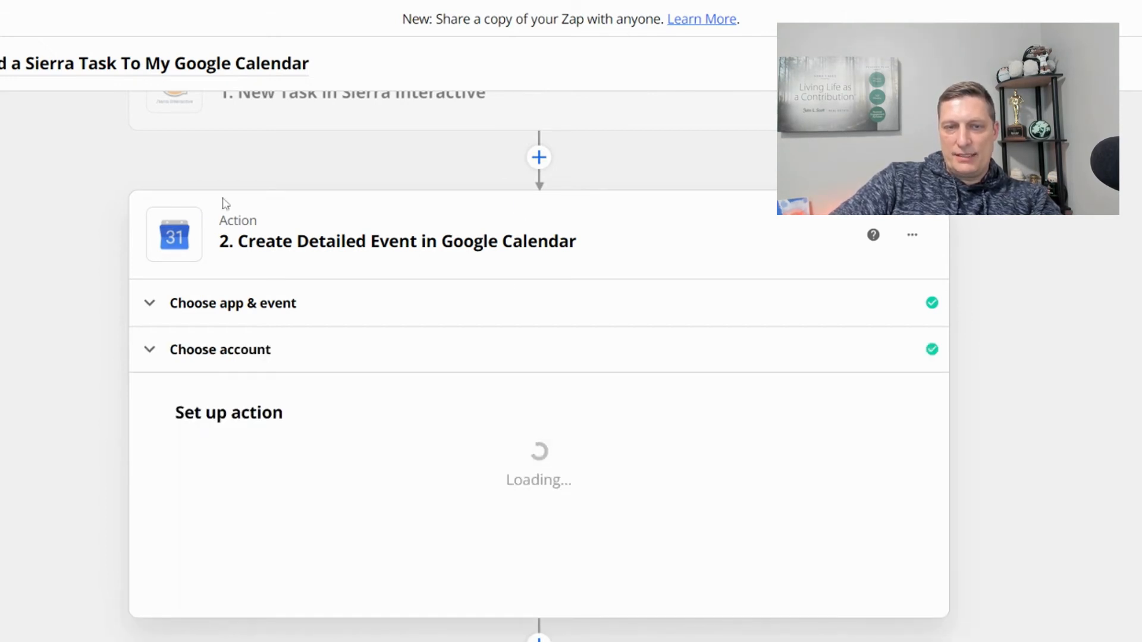
{"action": "scroll", "coordinate": [162, 269], "scroll_direction": "down", "scroll_amount": 3}
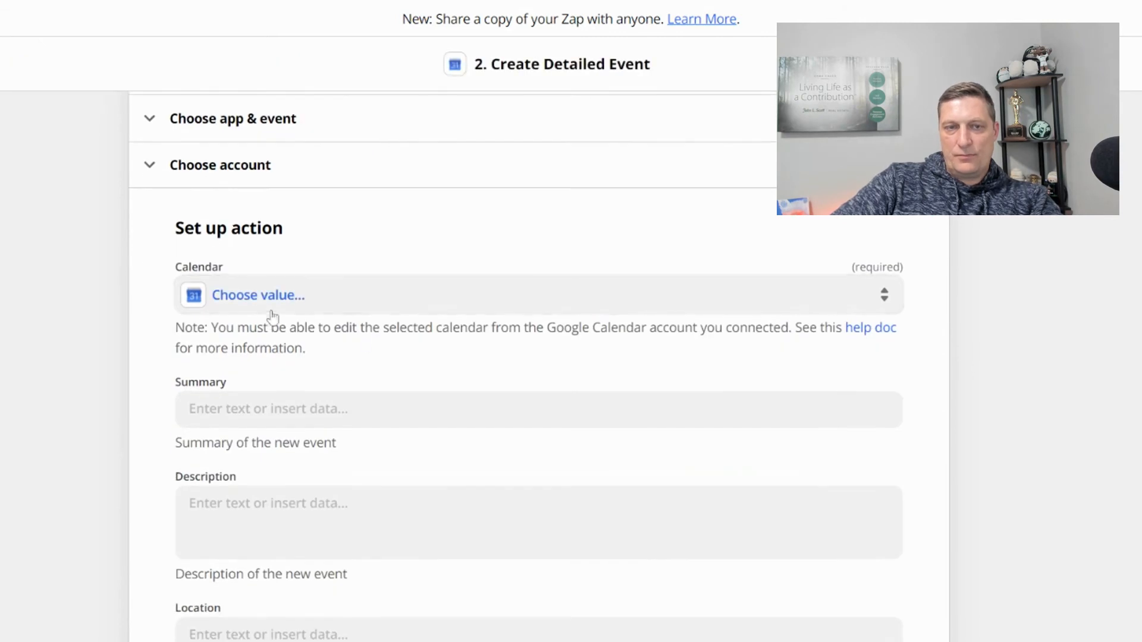
{"action": "left_click", "coordinate": [235, 297]}
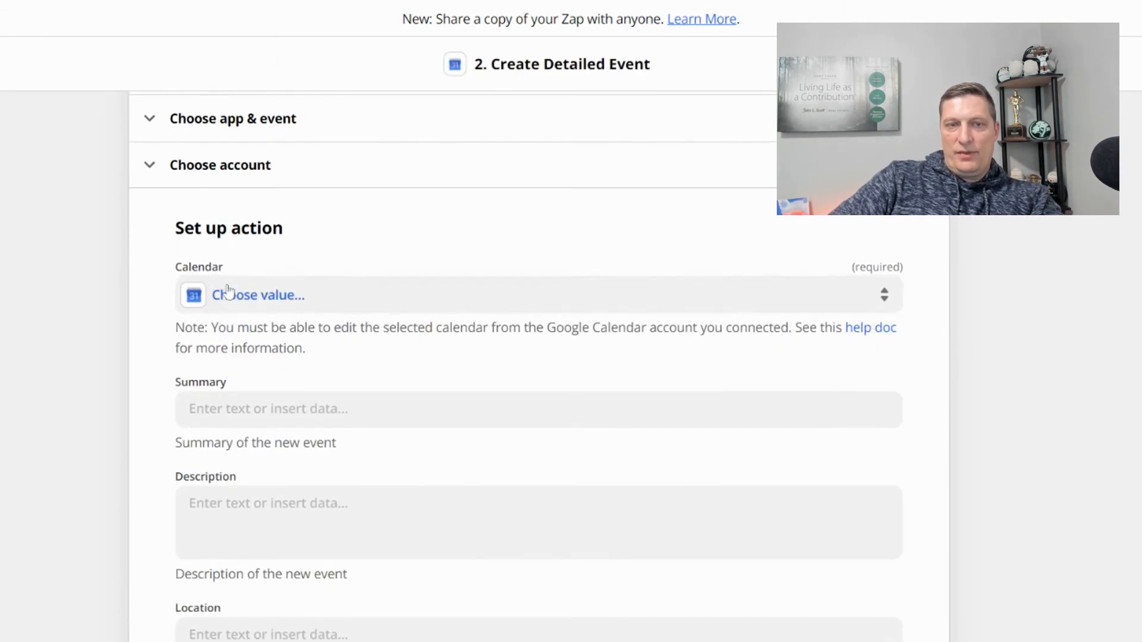
{"action": "scroll", "coordinate": [256, 357], "scroll_direction": "down", "scroll_amount": 5}
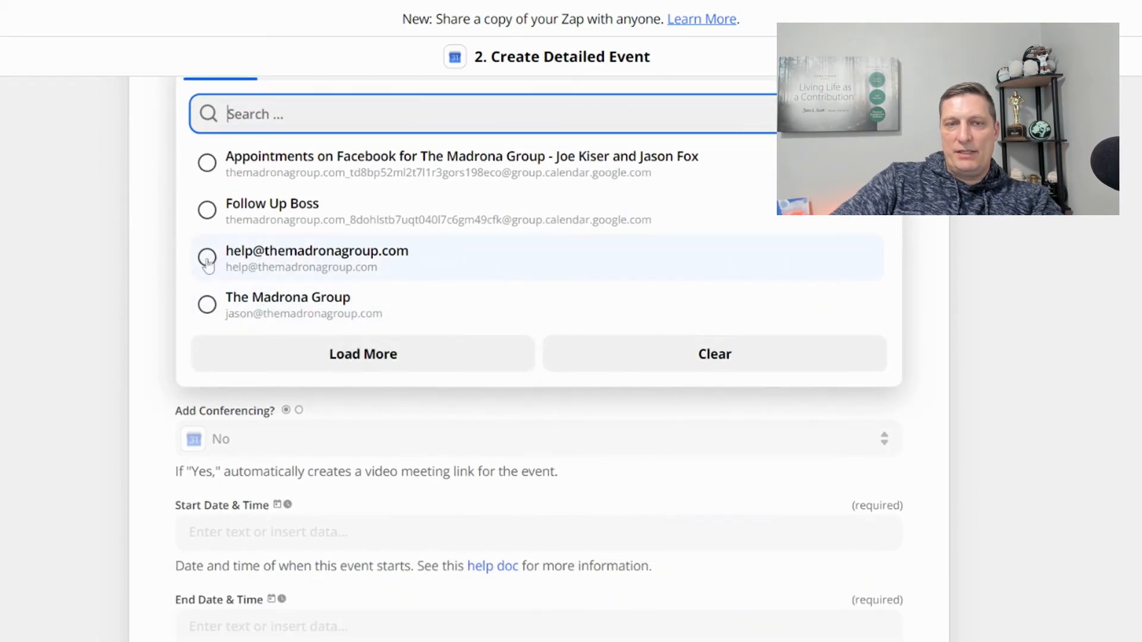
{"action": "left_click", "coordinate": [207, 259]}
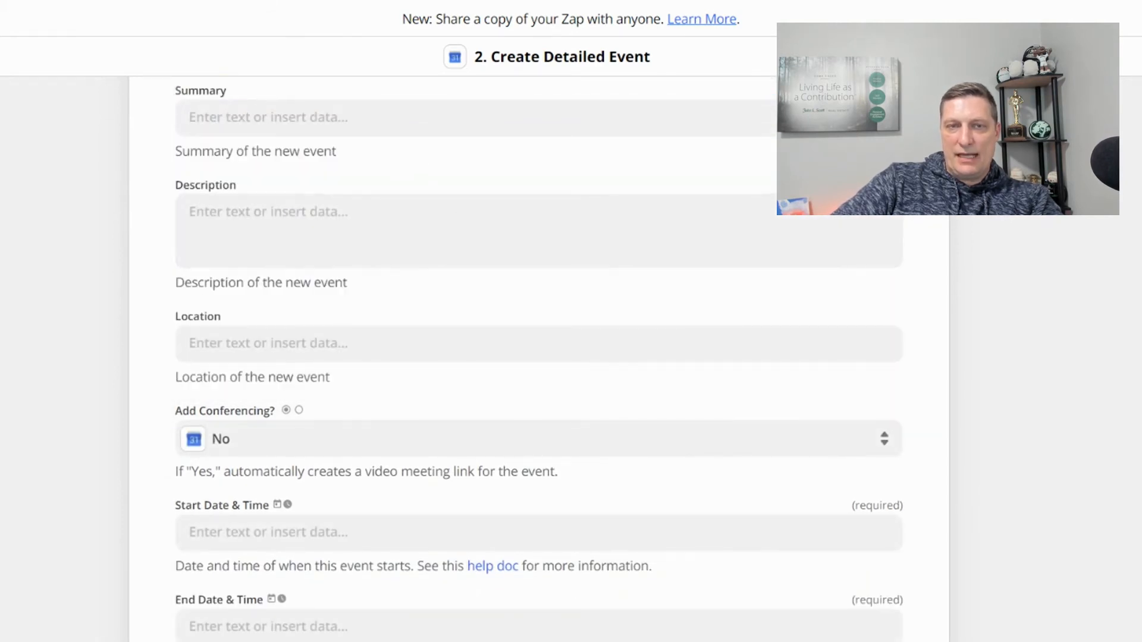
{"action": "scroll", "coordinate": [461, 206], "scroll_direction": "up", "scroll_amount": 2}
{"action": "scroll", "coordinate": [285, 230], "scroll_direction": "up", "scroll_amount": 5}
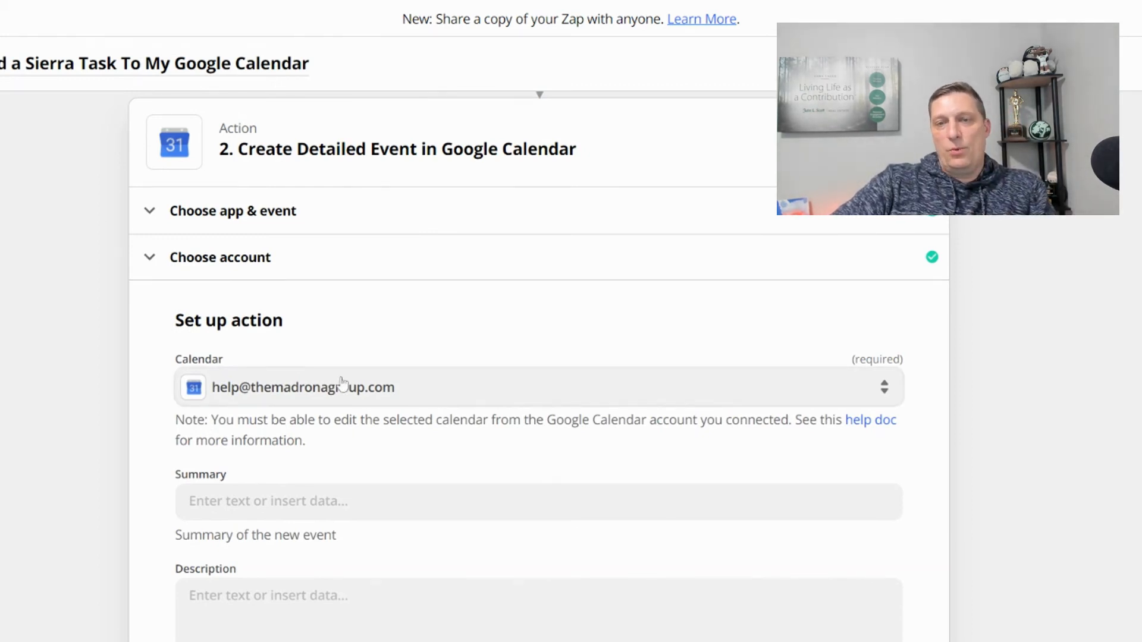
- Open all Sierra Interactive data options for the event's Summary and examine which task and lead fields are available
{"action": "scroll", "coordinate": [292, 390], "scroll_direction": "down", "scroll_amount": 2}
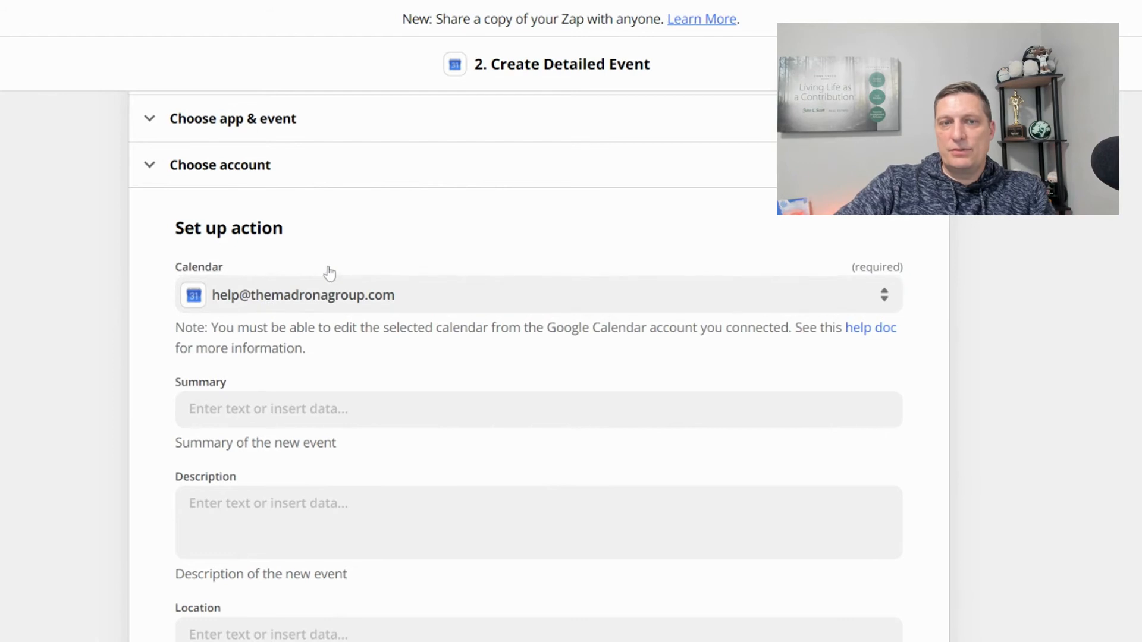
{"action": "scroll", "coordinate": [271, 247], "scroll_direction": "down", "scroll_amount": 2}
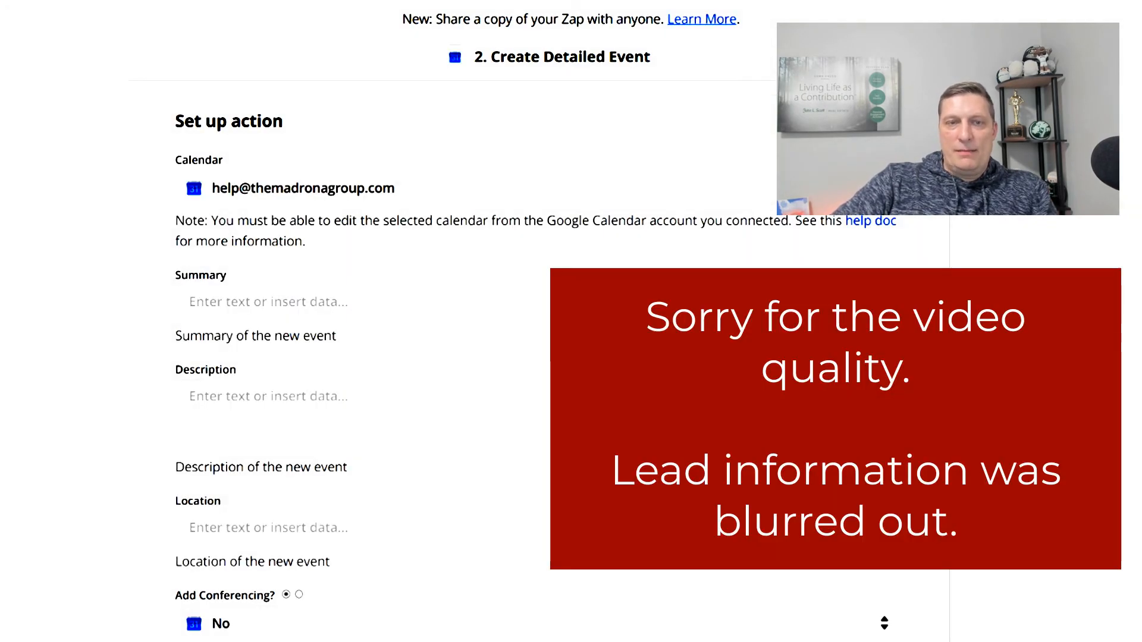
{"action": "left_click", "coordinate": [271, 301]}
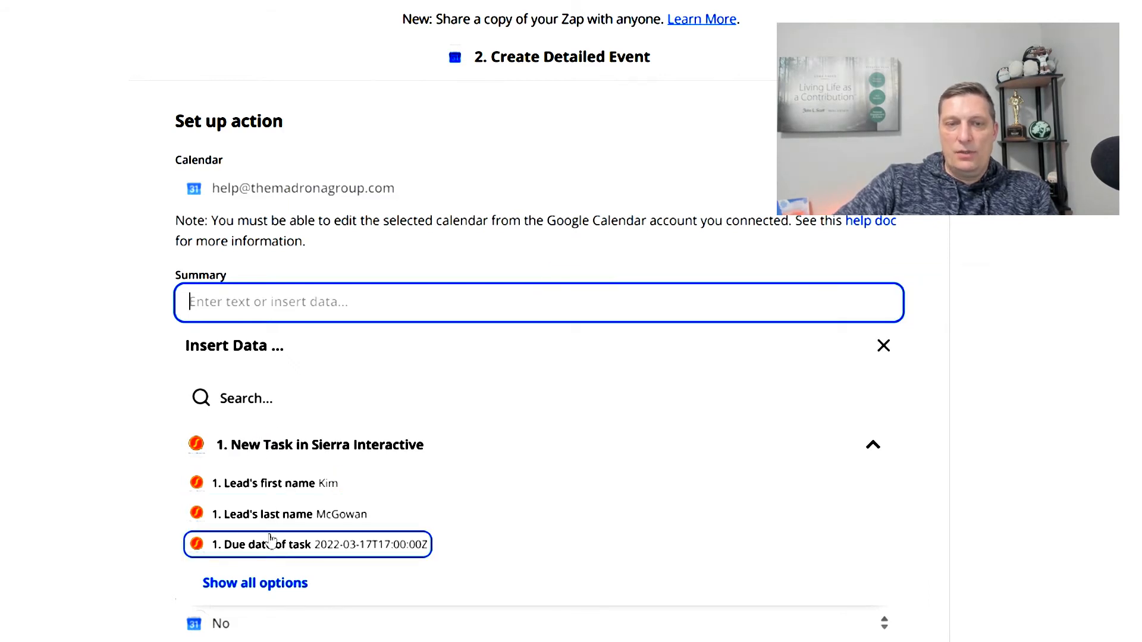
{"action": "left_click", "coordinate": [249, 584]}
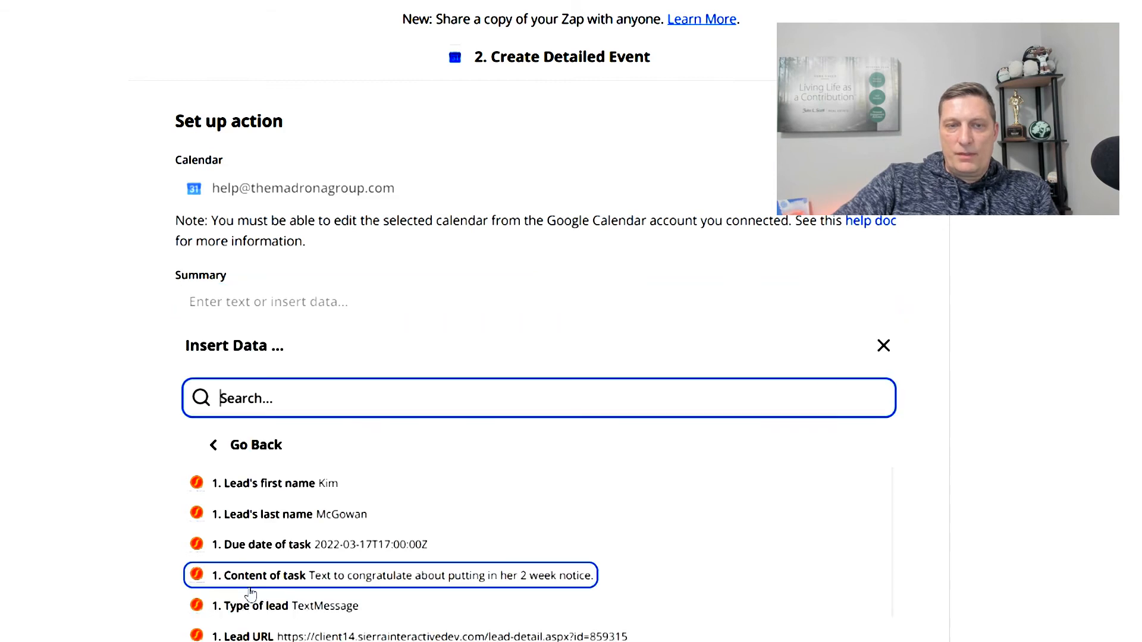
{"action": "scroll", "coordinate": [256, 505], "scroll_direction": "down", "scroll_amount": 2}
{"action": "scroll", "coordinate": [245, 522], "scroll_direction": "up", "scroll_amount": 2}
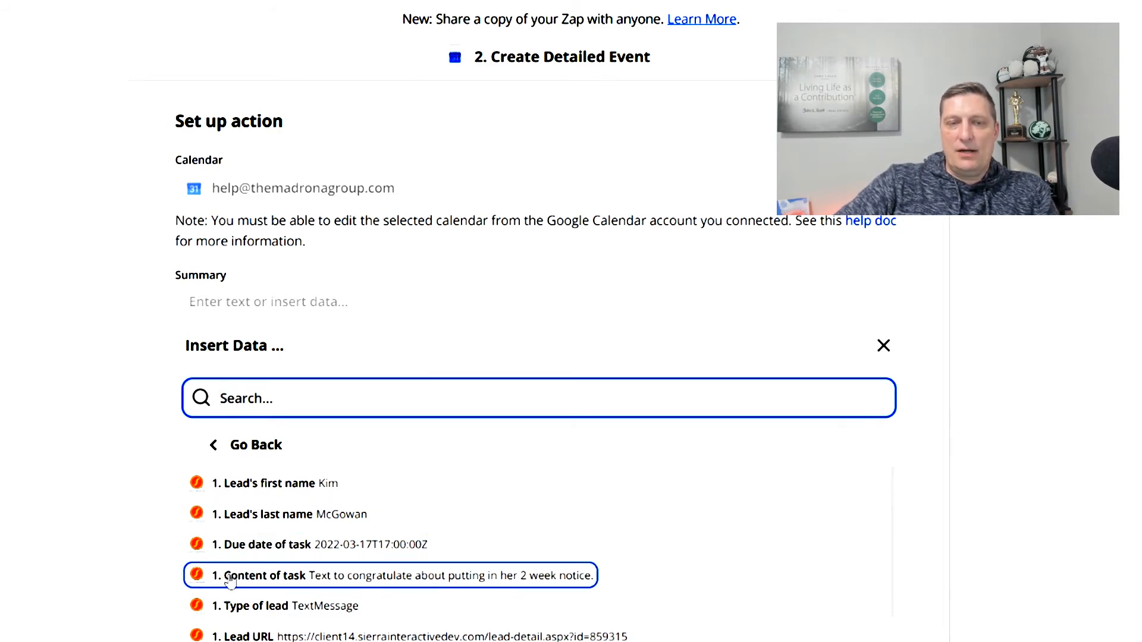
{"action": "scroll", "coordinate": [238, 535], "scroll_direction": "down", "scroll_amount": 2}
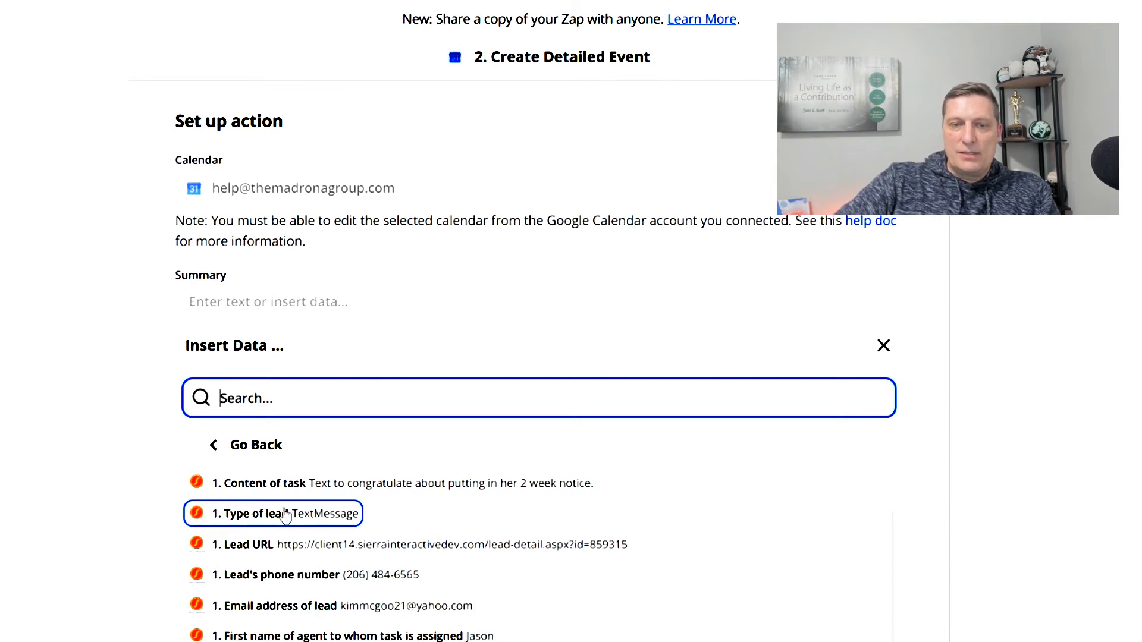
{"action": "scroll", "coordinate": [342, 542], "scroll_direction": "down", "scroll_amount": 2}
{"action": "scroll", "coordinate": [295, 514], "scroll_direction": "down", "scroll_amount": 2}
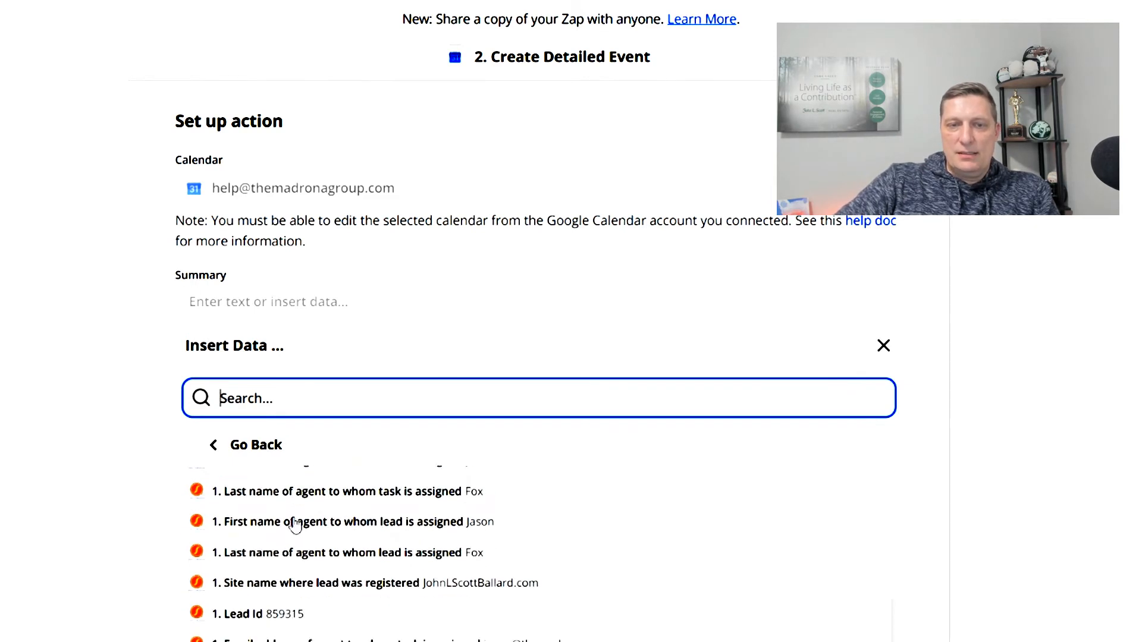
{"action": "scroll", "coordinate": [268, 558], "scroll_direction": "down", "scroll_amount": 5}
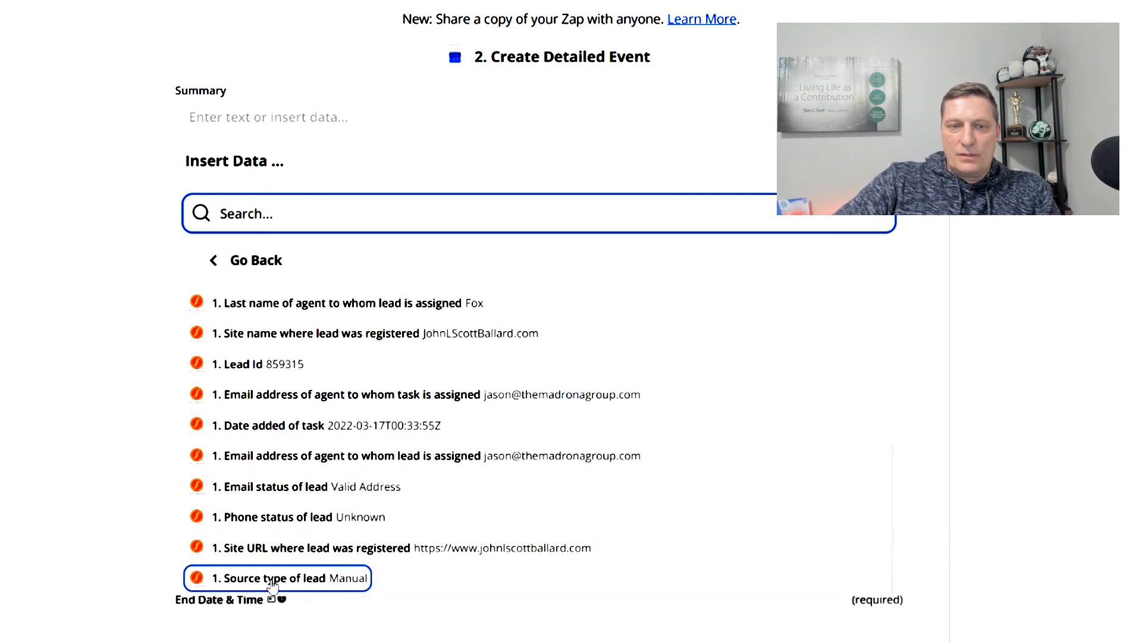
{"action": "scroll", "coordinate": [302, 535], "scroll_direction": "up", "scroll_amount": 2}
{"action": "scroll", "coordinate": [270, 440], "scroll_direction": "up", "scroll_amount": 4}
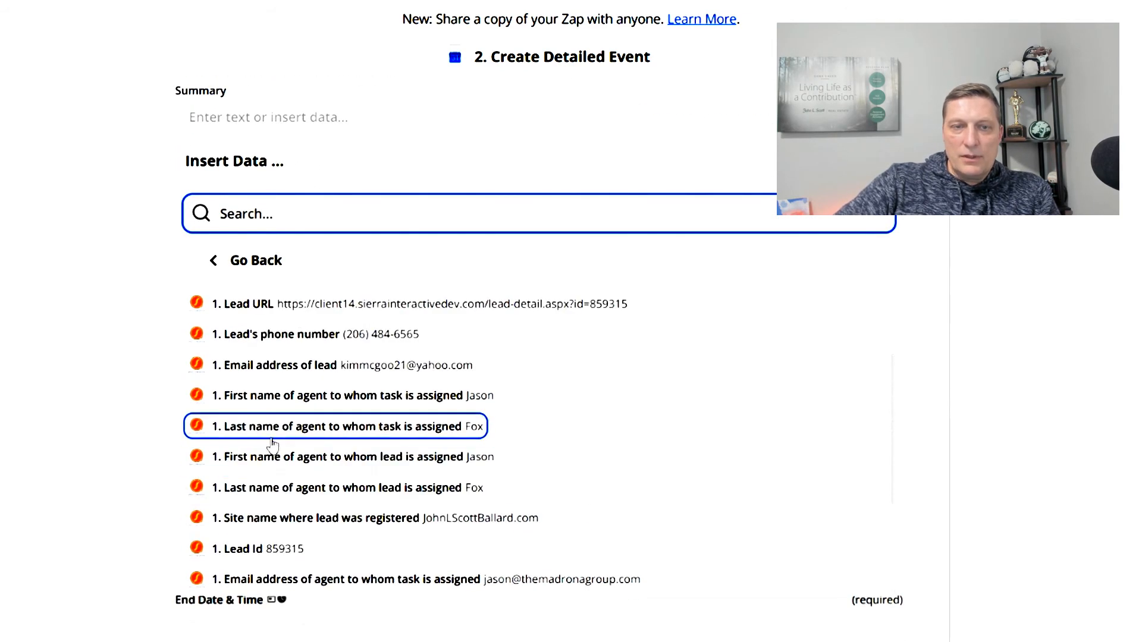
{"action": "scroll", "coordinate": [265, 420], "scroll_direction": "up", "scroll_amount": 1}
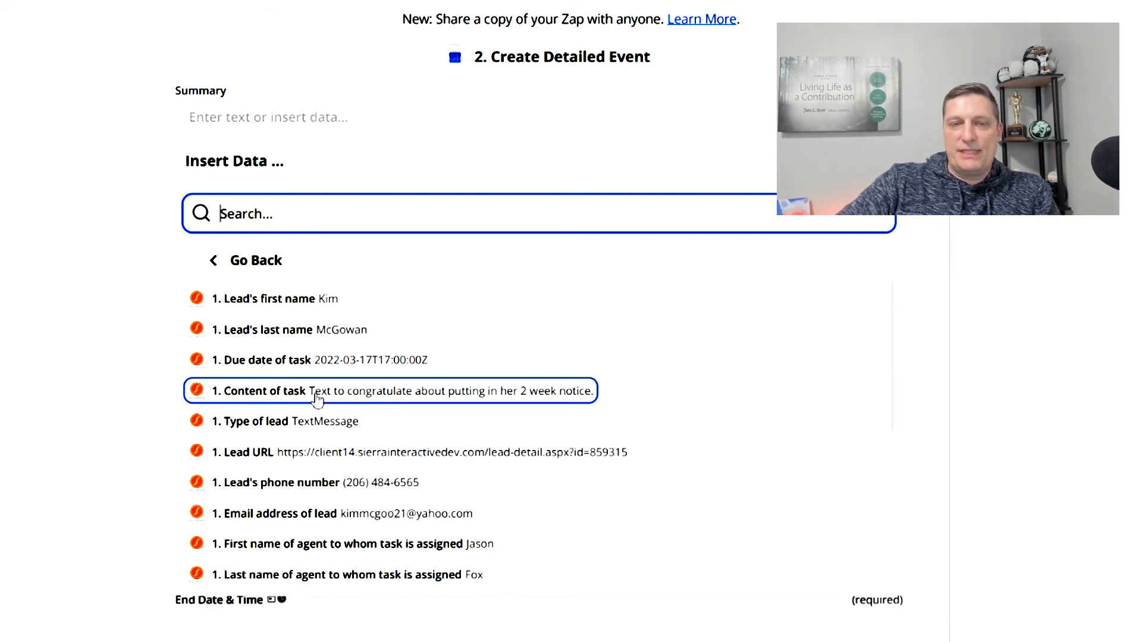
- Insert the Content of task data into the event's Summary and close the data list
{"action": "left_click", "coordinate": [271, 392]}
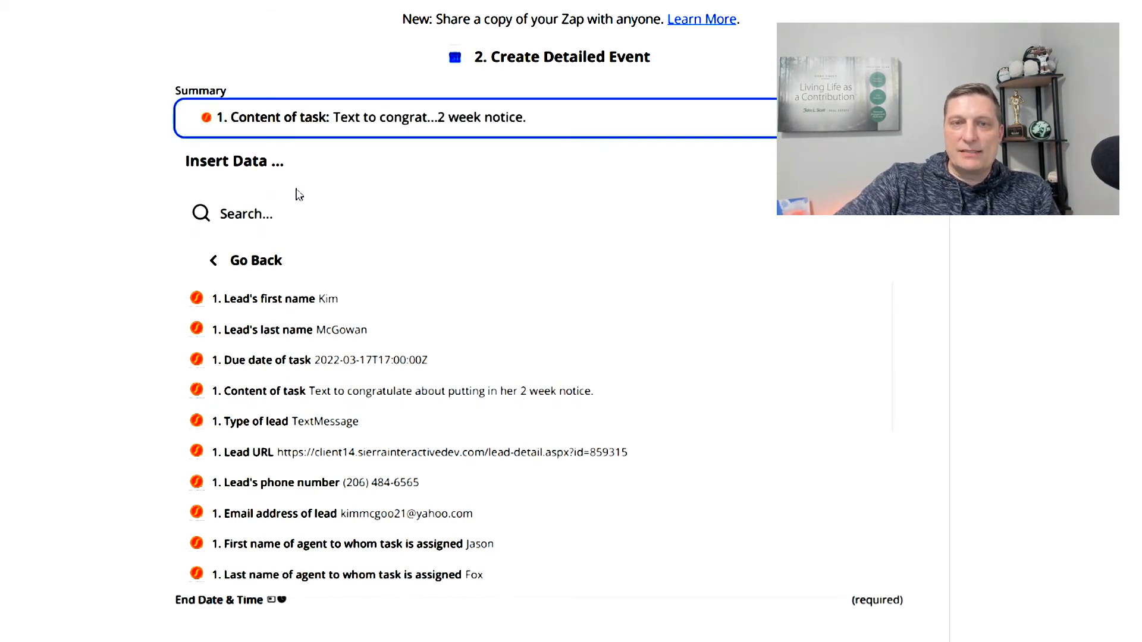
{"action": "scroll", "coordinate": [179, 204], "scroll_direction": "up", "scroll_amount": 3}
{"action": "left_click", "coordinate": [925, 264]}
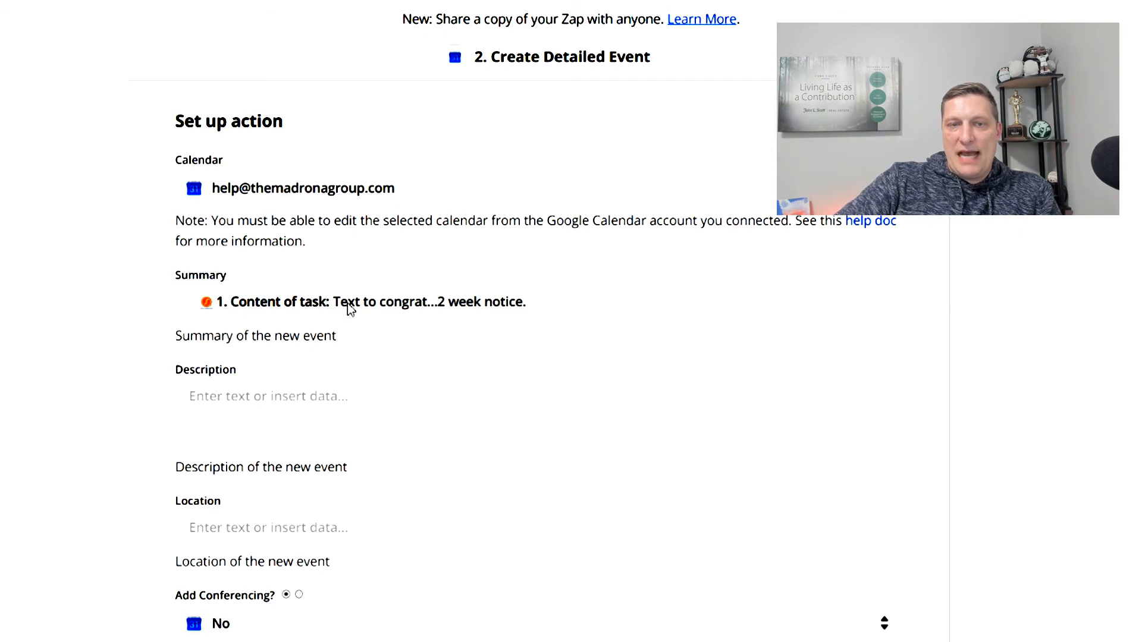
{"action": "left_click", "coordinate": [257, 398]}
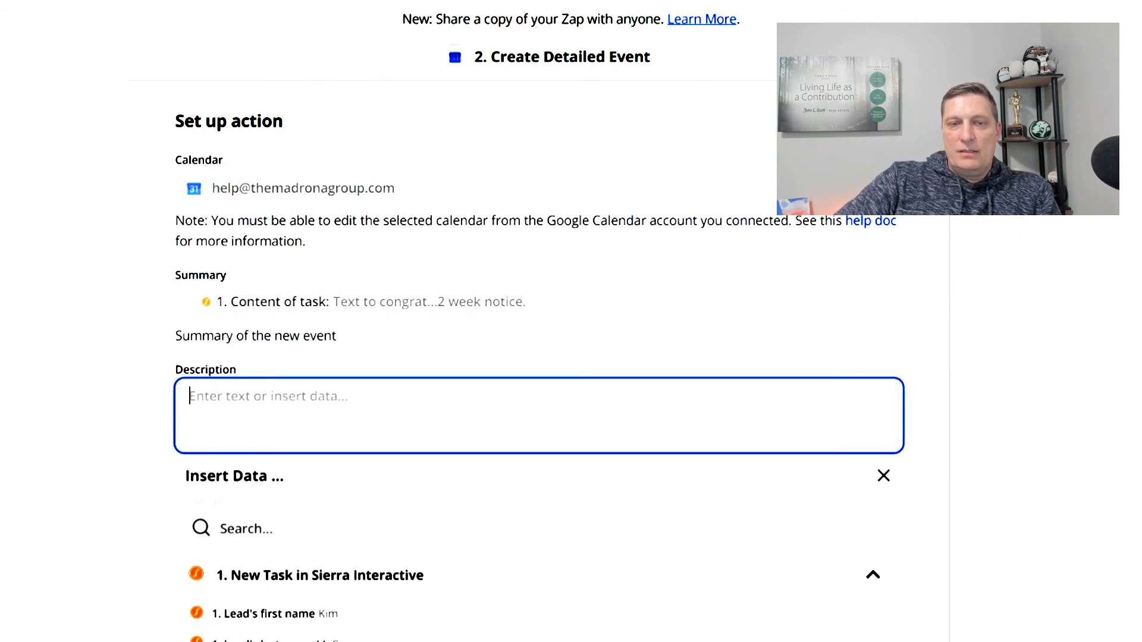
{"action": "scroll", "coordinate": [258, 371], "scroll_direction": "down", "scroll_amount": 1}
{"action": "scroll", "coordinate": [539, 357], "scroll_direction": "down", "scroll_amount": 1}
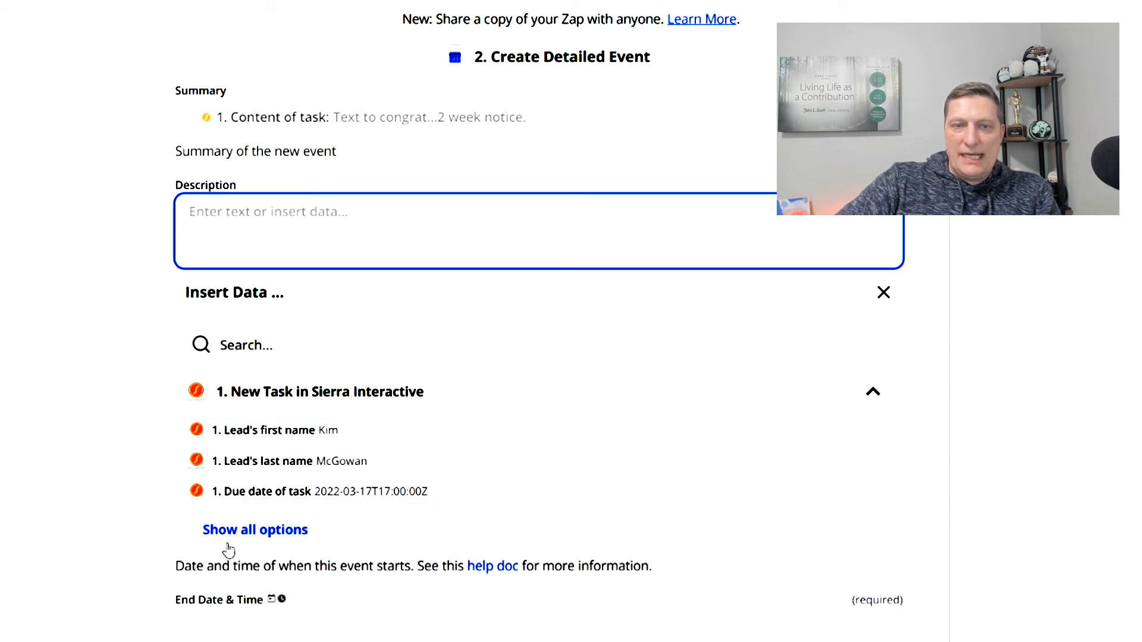
{"action": "left_click", "coordinate": [230, 531]}
{"action": "scroll", "coordinate": [270, 429], "scroll_direction": "down", "scroll_amount": 1}
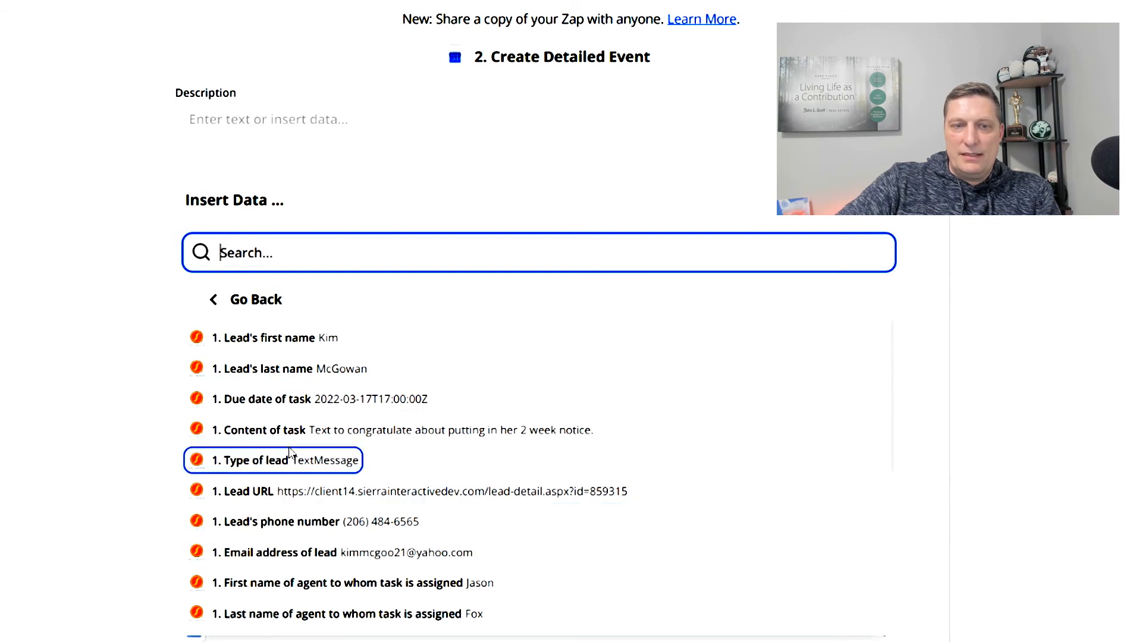
{"action": "scroll", "coordinate": [244, 410], "scroll_direction": "down", "scroll_amount": 1}
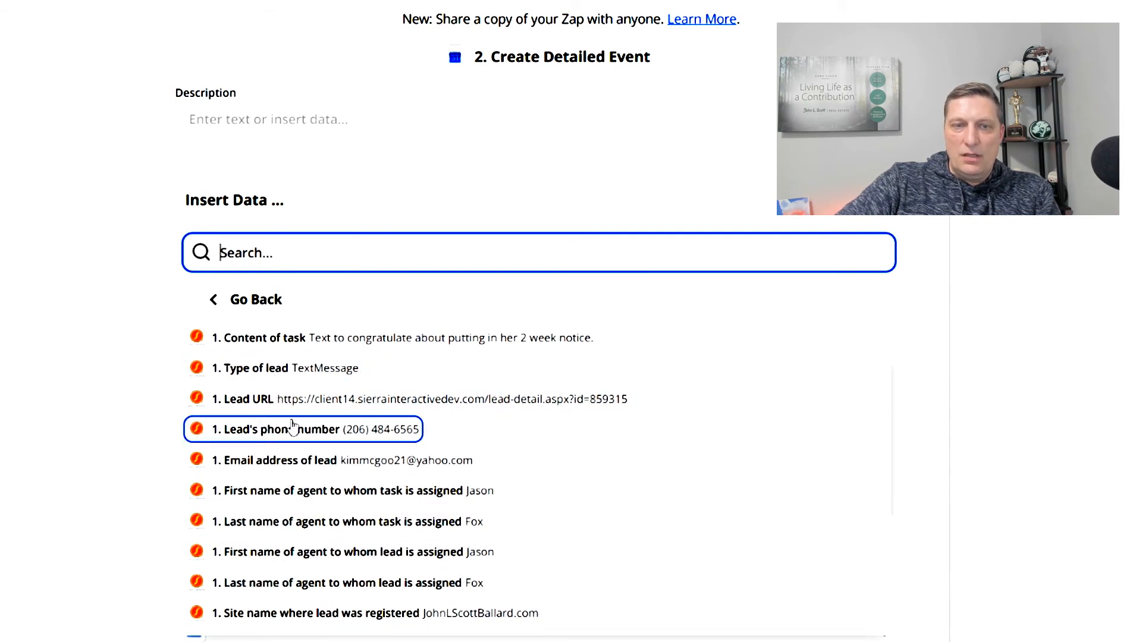
{"action": "left_click", "coordinate": [281, 432]}
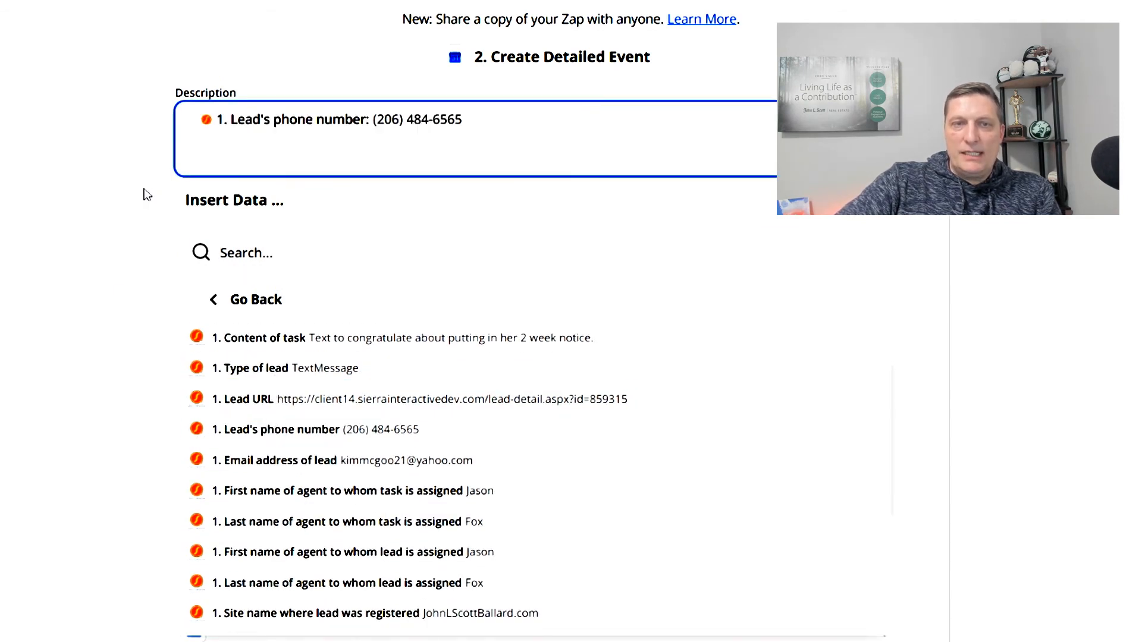
{"action": "left_click", "coordinate": [163, 202]}
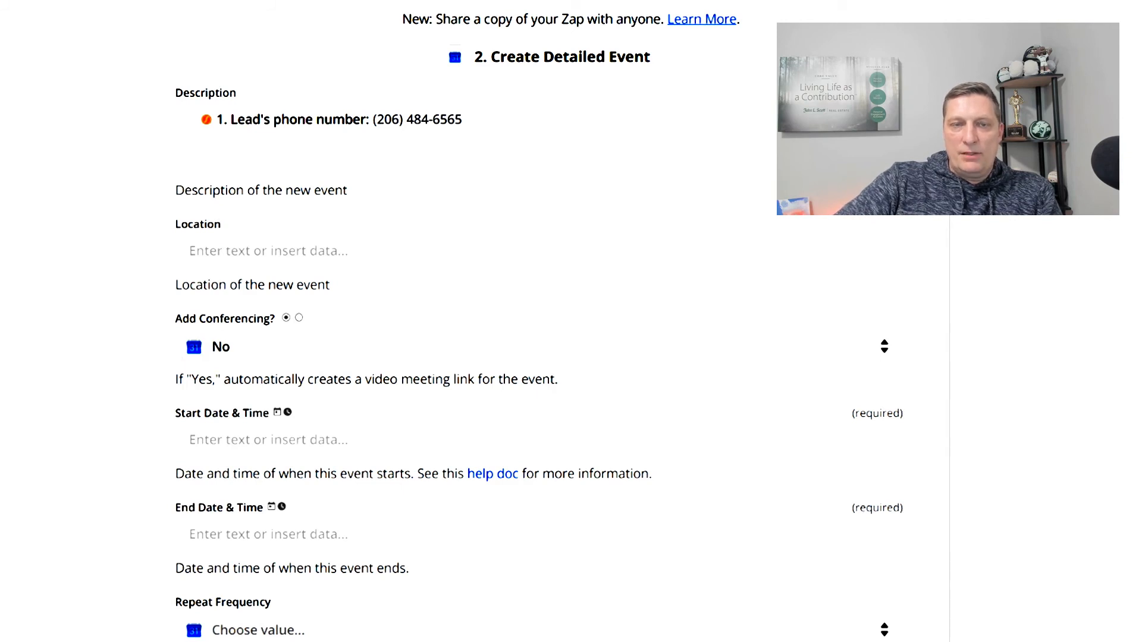
- Set Add Conferencing to Yes for the new event
{"action": "scroll", "coordinate": [244, 252], "scroll_direction": "down", "scroll_amount": 2}
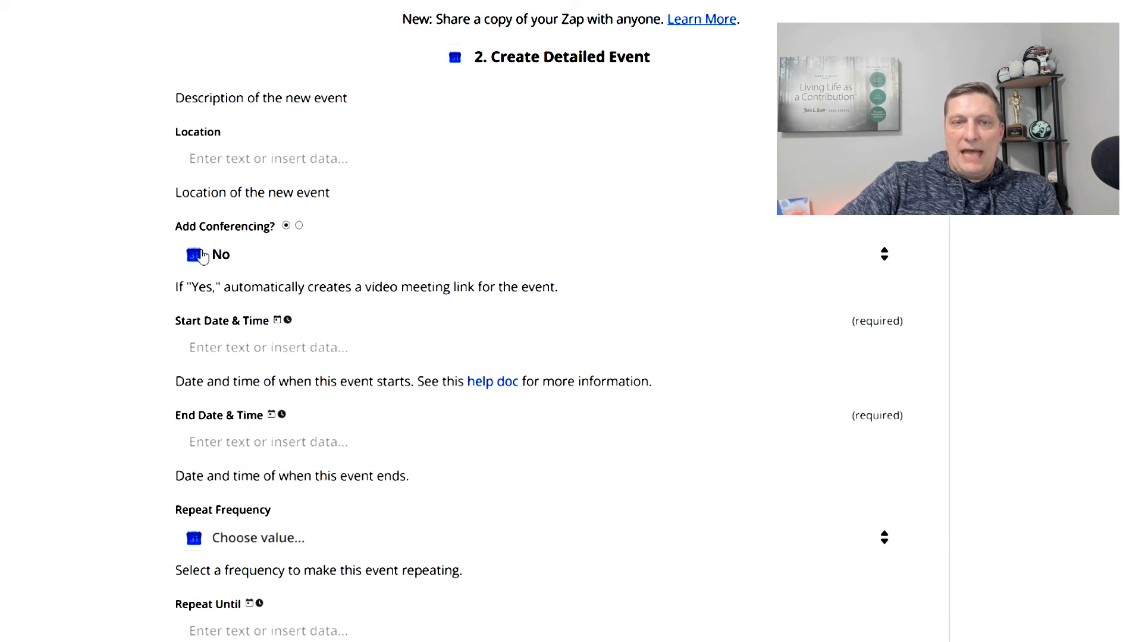
{"action": "left_click", "coordinate": [233, 258]}
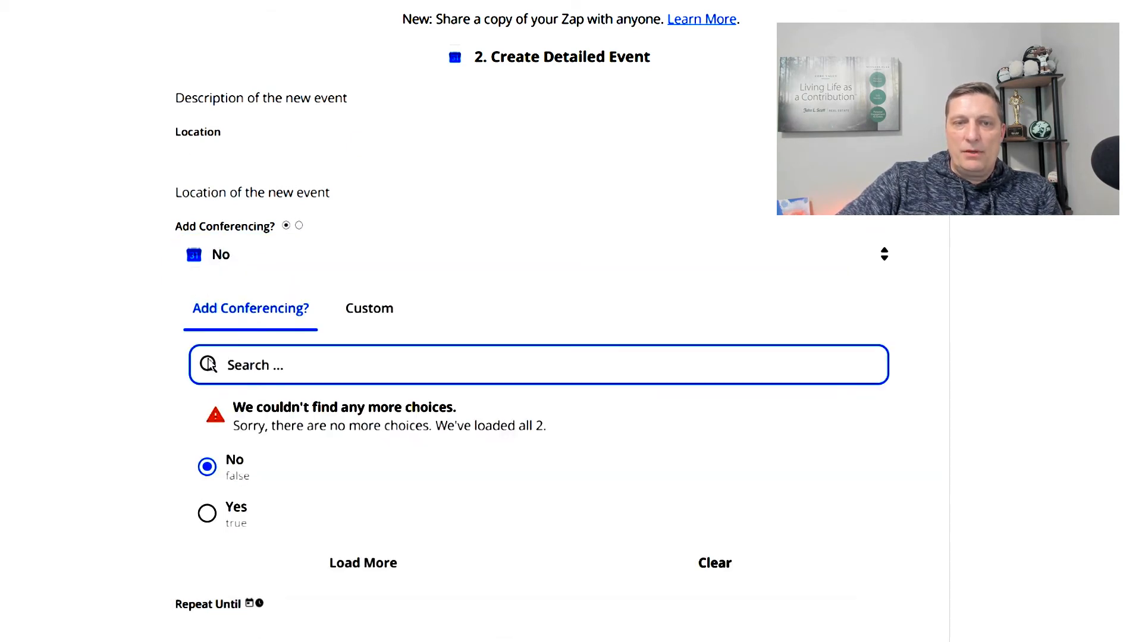
{"action": "left_click", "coordinate": [207, 514]}
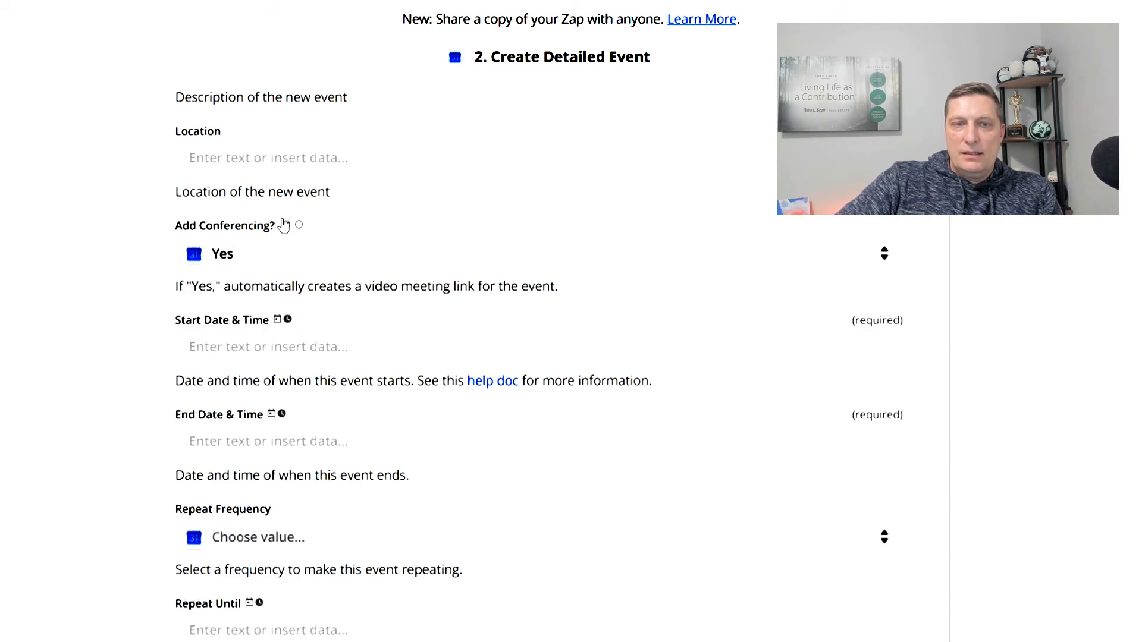
{"action": "scroll", "coordinate": [198, 239], "scroll_direction": "down", "scroll_amount": 2}
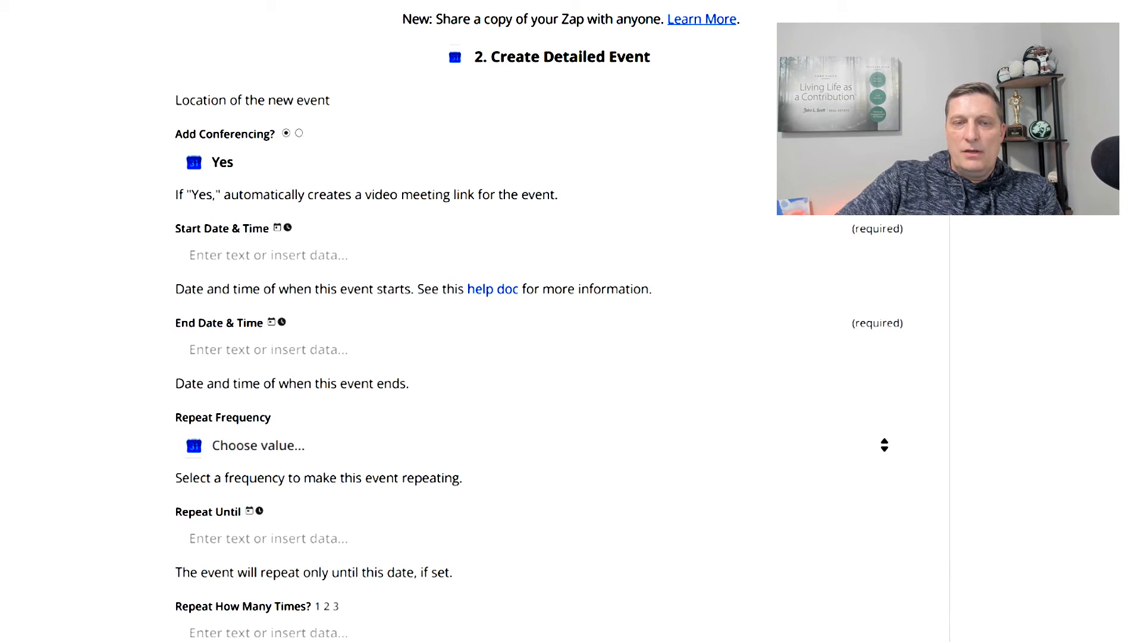
- Set the event's Start Date & Time to the Due date of task data from the Sierra Interactive trigger
{"action": "left_click", "coordinate": [256, 255]}
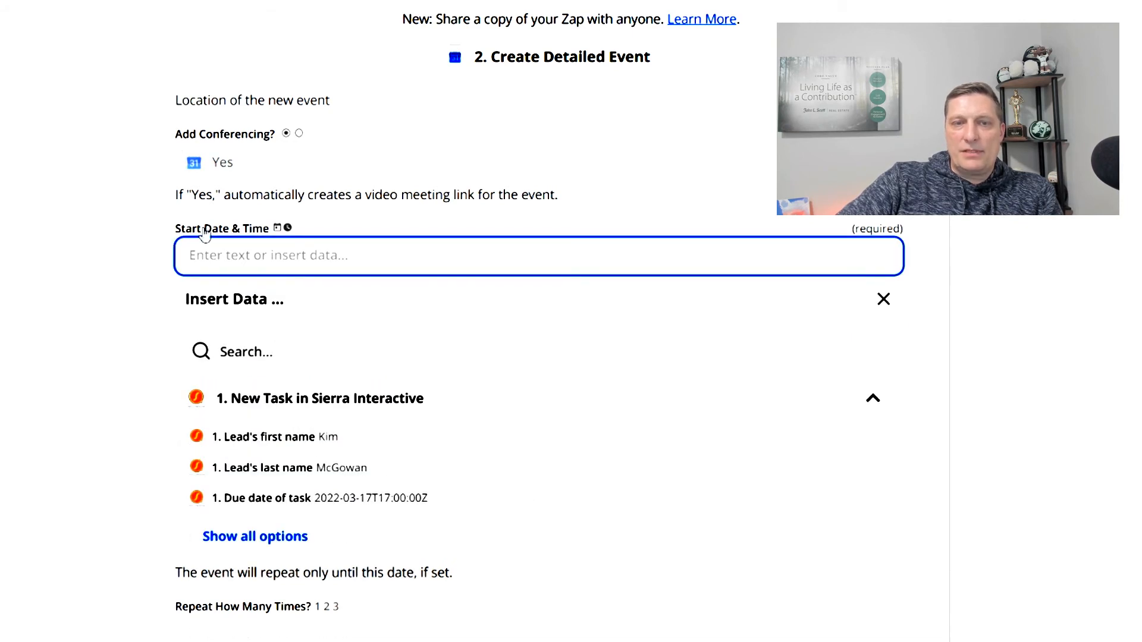
{"action": "left_click", "coordinate": [293, 504]}
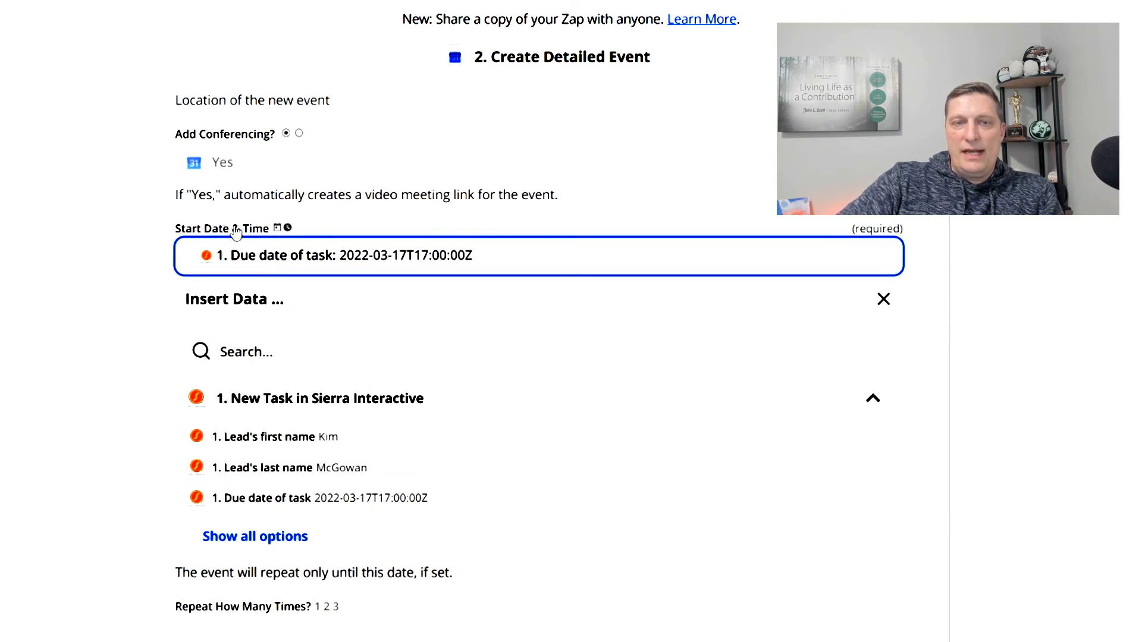
{"action": "left_click", "coordinate": [150, 225]}
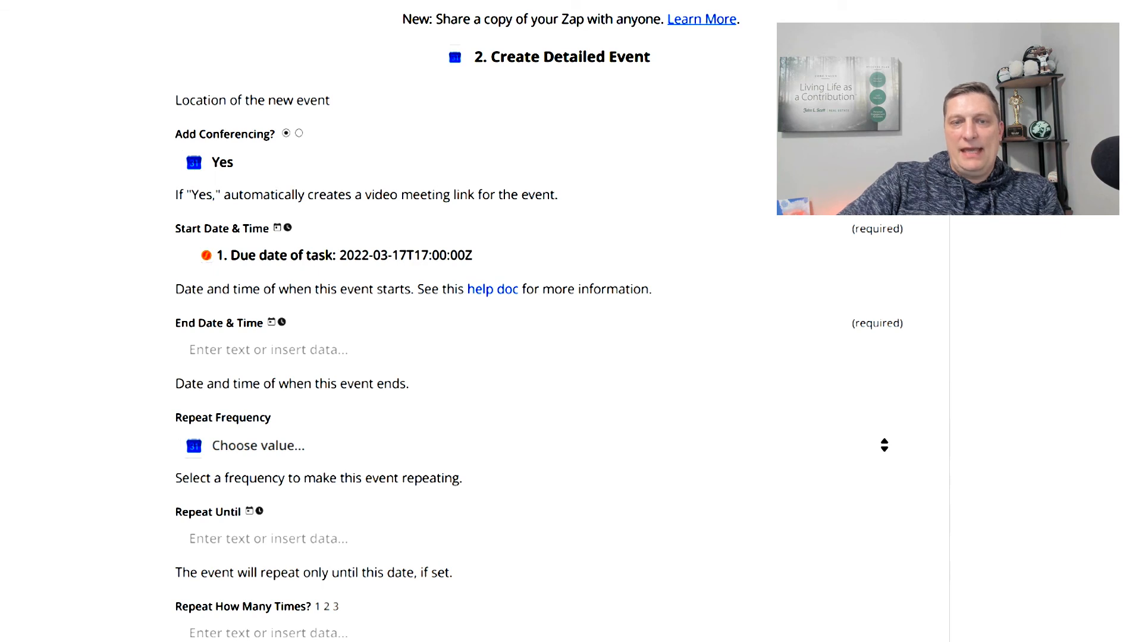
- Set the event's End Date & Time to the Due date of task data followed by +01:00
{"action": "left_click", "coordinate": [267, 349]}
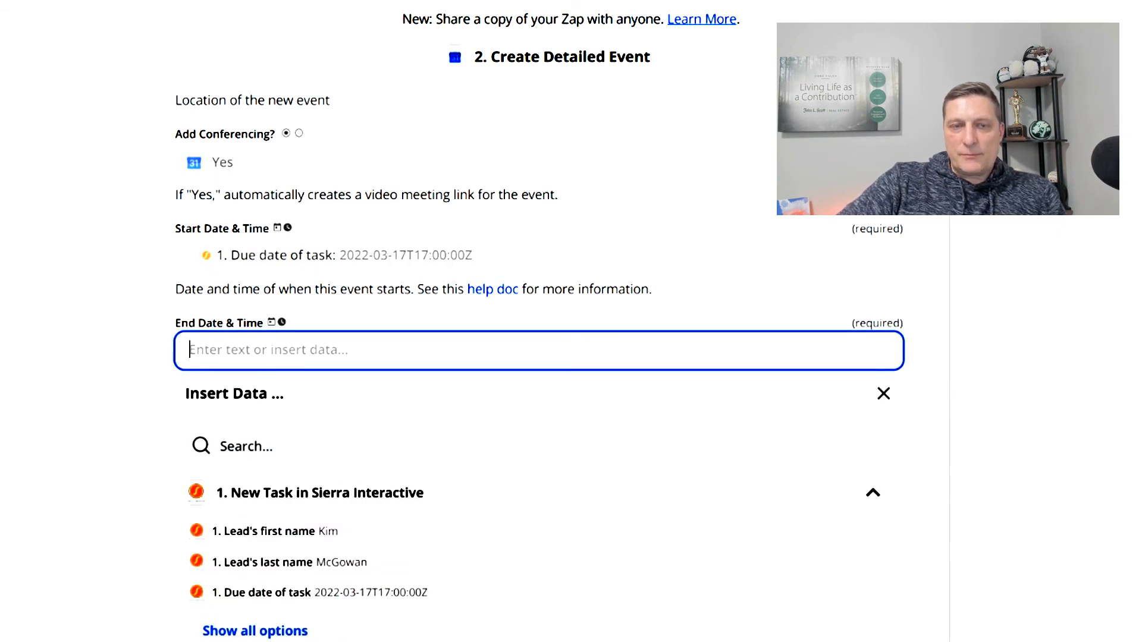
{"action": "left_click", "coordinate": [285, 594]}
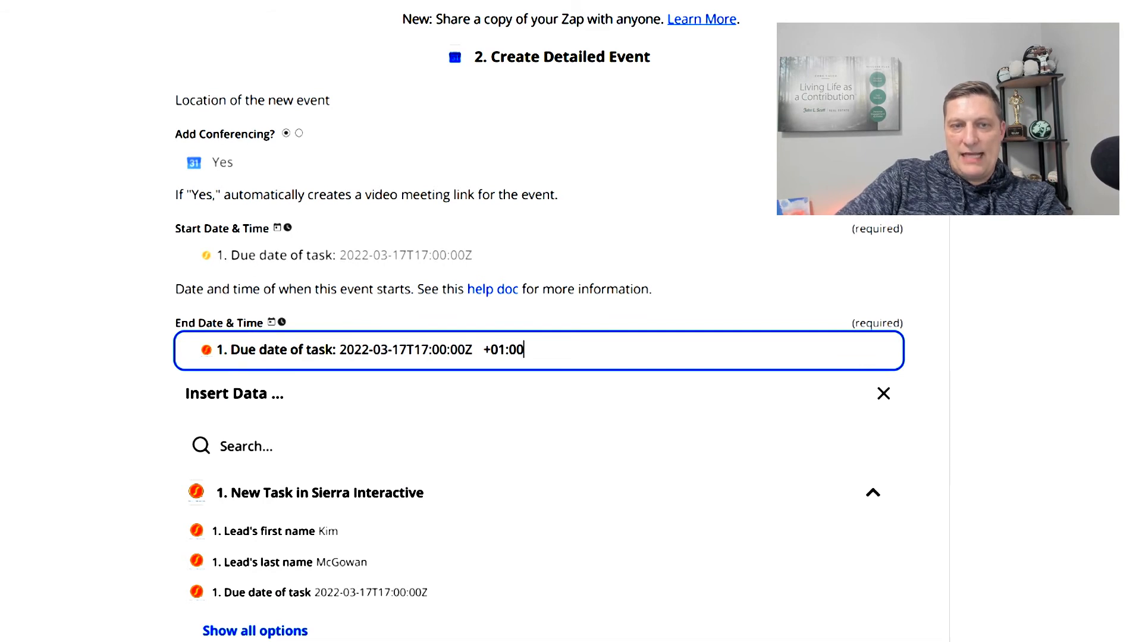
{"action": "left_click", "coordinate": [166, 320]}
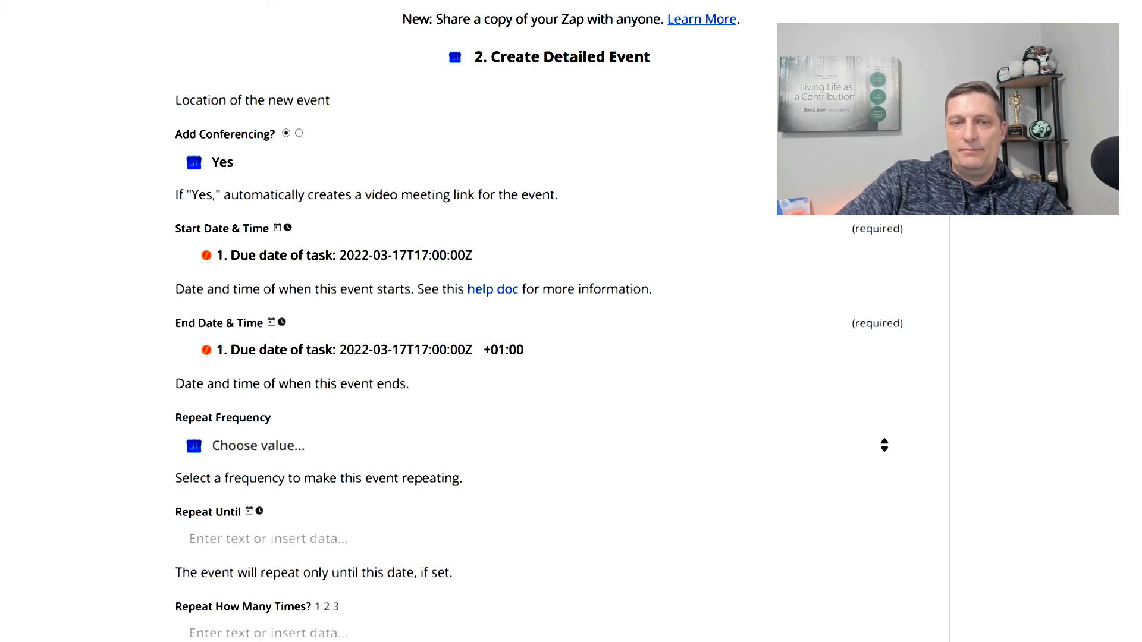
- Review the event's repeat and all-day settings, and examine the available Color choices without selecting one
{"action": "scroll", "coordinate": [452, 357], "scroll_direction": "down", "scroll_amount": 2}
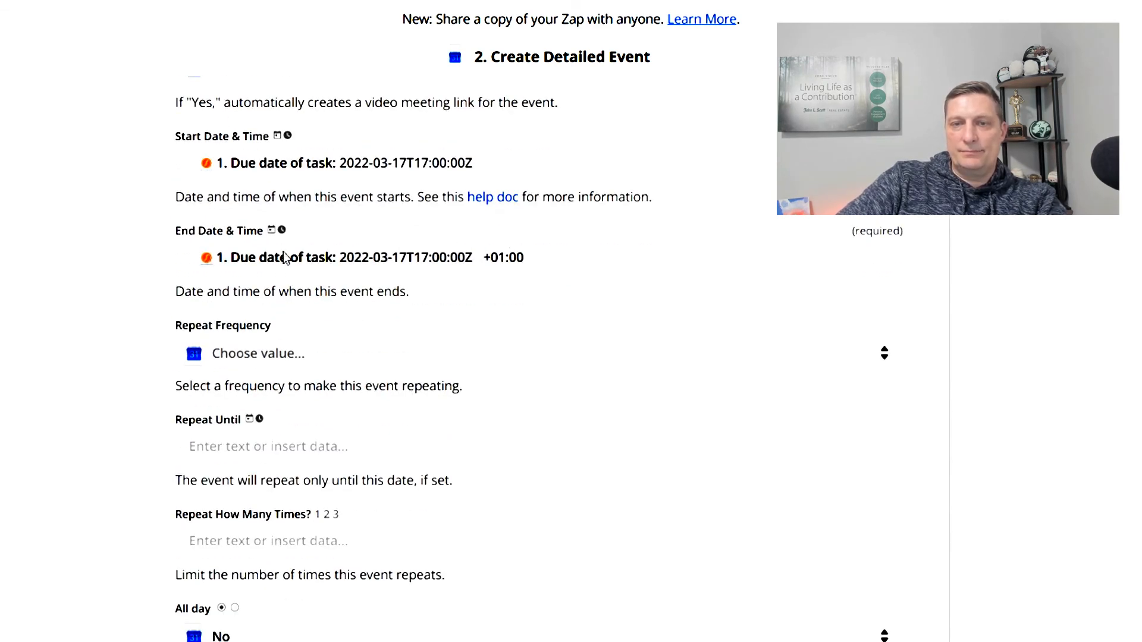
{"action": "scroll", "coordinate": [196, 333], "scroll_direction": "down", "scroll_amount": 2}
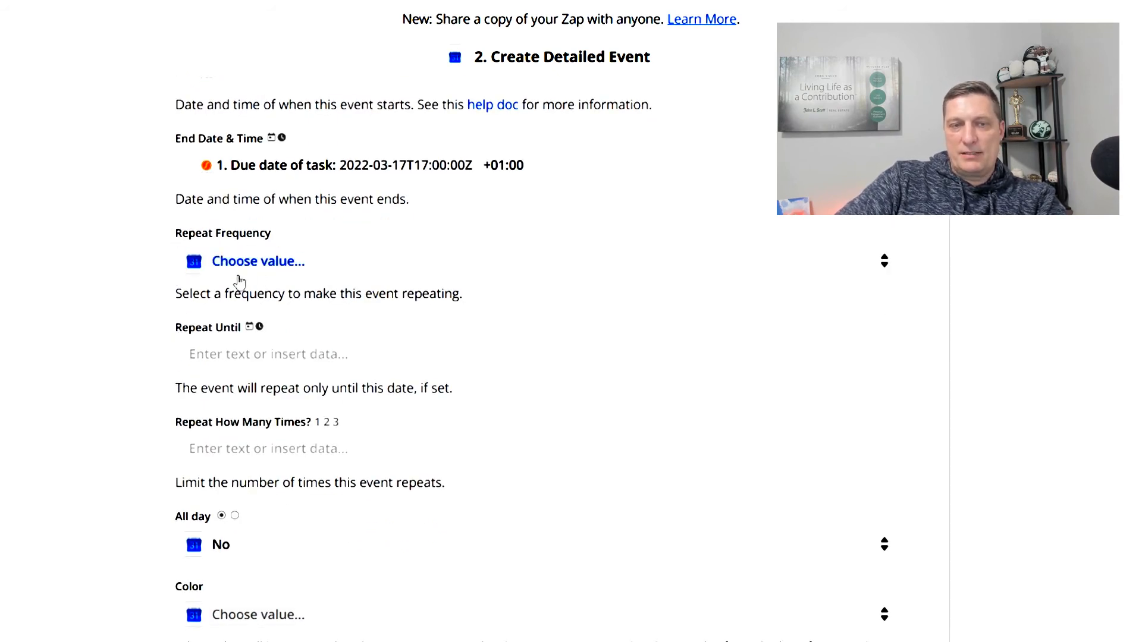
{"action": "scroll", "coordinate": [236, 337], "scroll_direction": "down", "scroll_amount": 2}
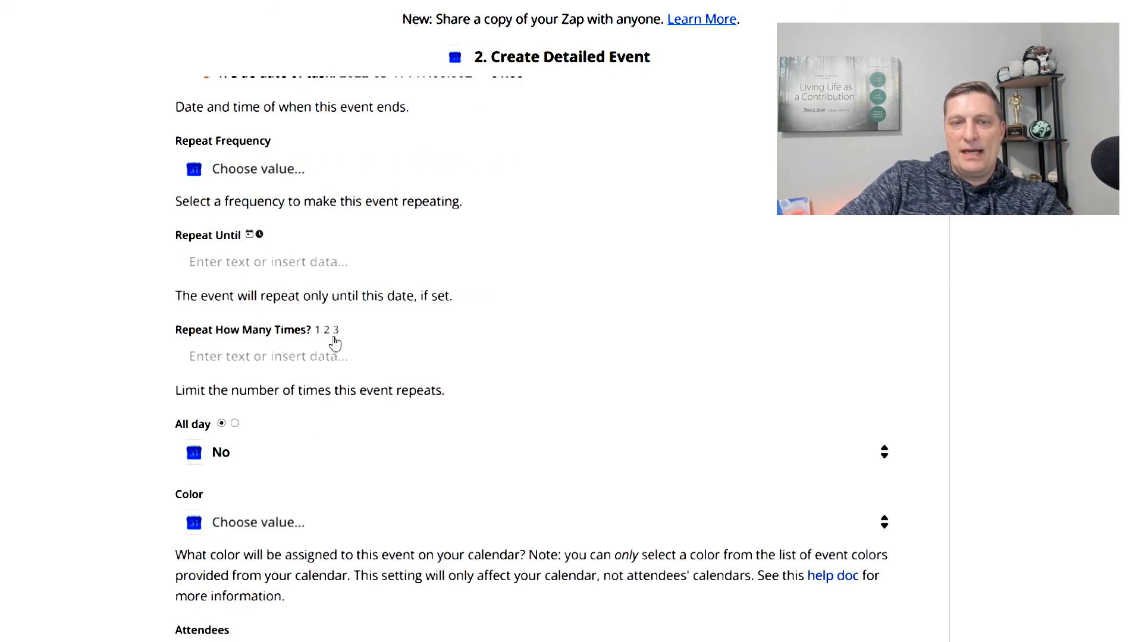
{"action": "scroll", "coordinate": [532, 359], "scroll_direction": "down", "scroll_amount": 2}
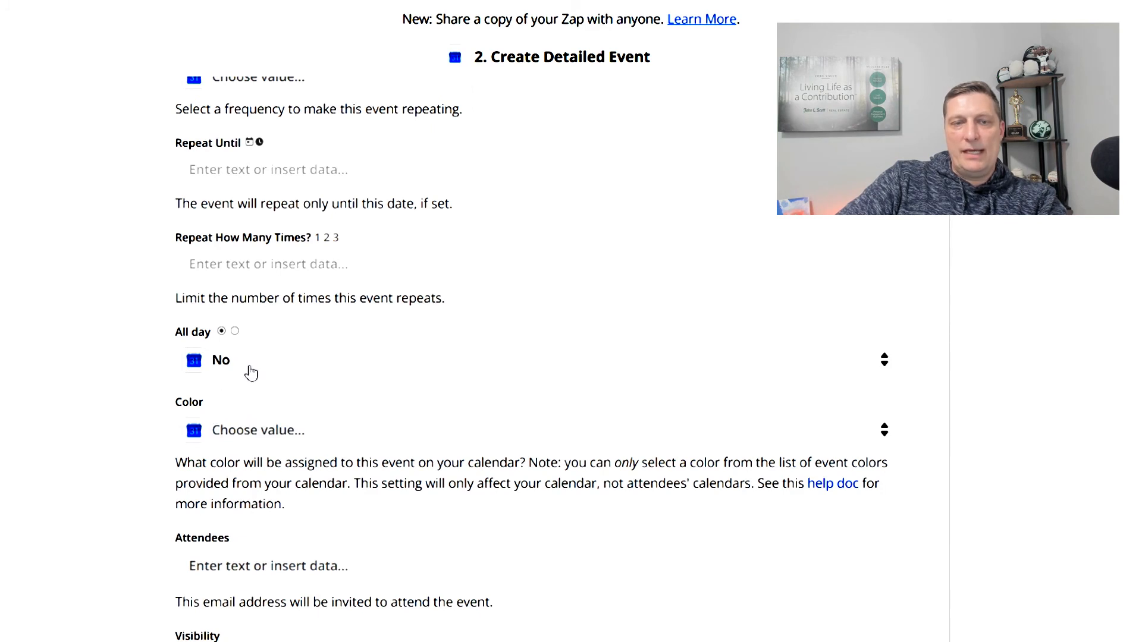
{"action": "scroll", "coordinate": [250, 372], "scroll_direction": "down", "scroll_amount": 2}
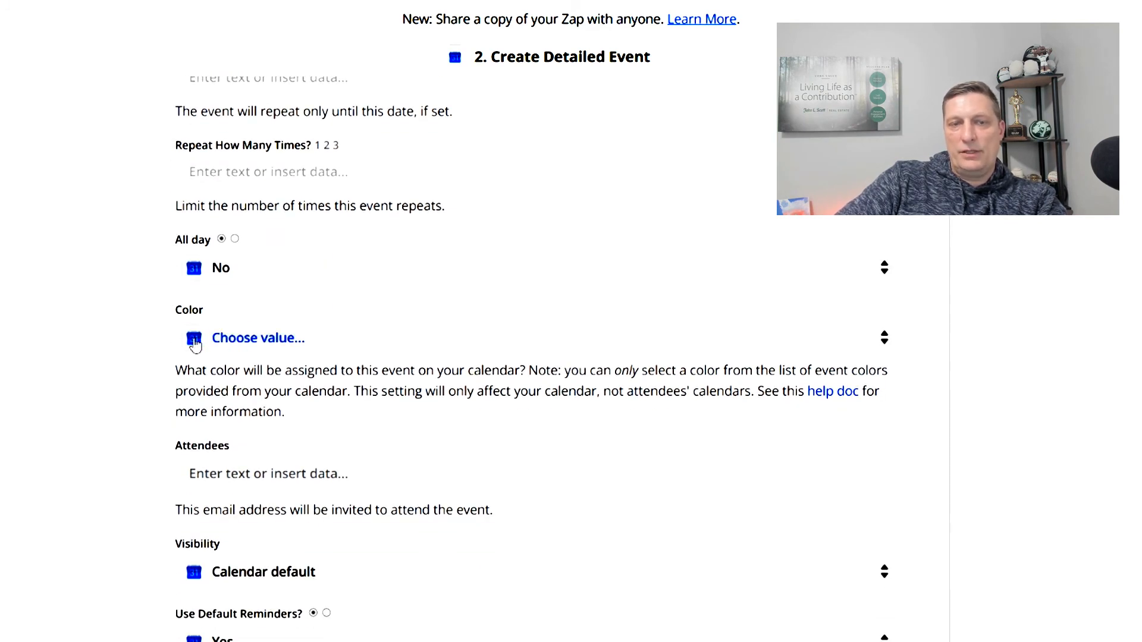
{"action": "left_click", "coordinate": [236, 339]}
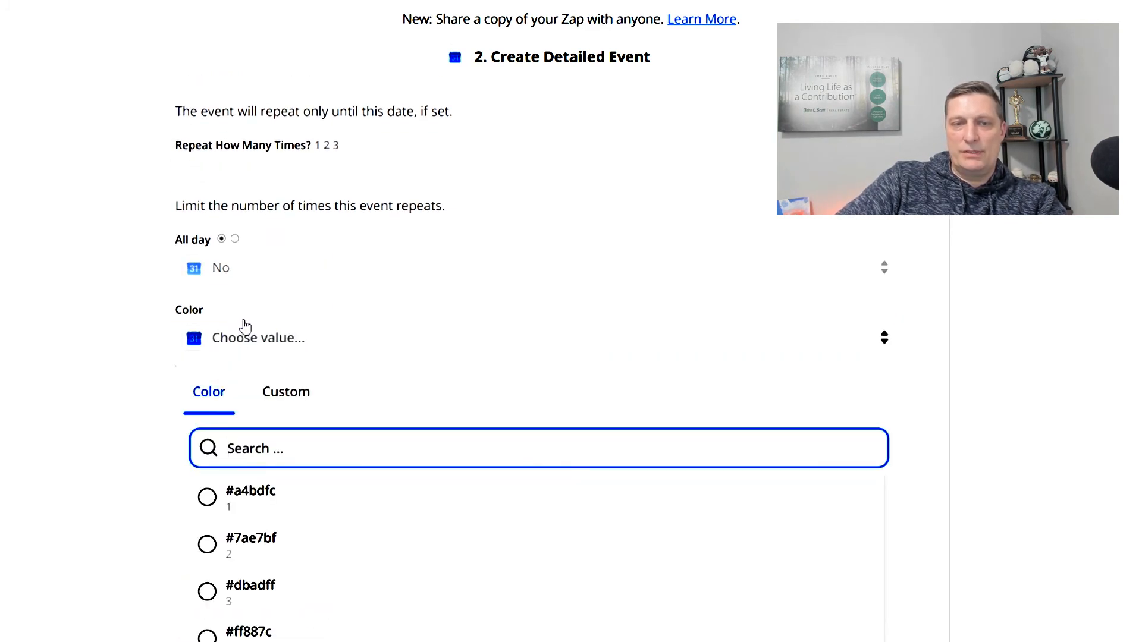
{"action": "scroll", "coordinate": [240, 326], "scroll_direction": "down", "scroll_amount": 3}
{"action": "scroll", "coordinate": [238, 328], "scroll_direction": "down", "scroll_amount": 7}
{"action": "scroll", "coordinate": [241, 240], "scroll_direction": "up", "scroll_amount": 4}
{"action": "scroll", "coordinate": [241, 239], "scroll_direction": "down", "scroll_amount": 5}
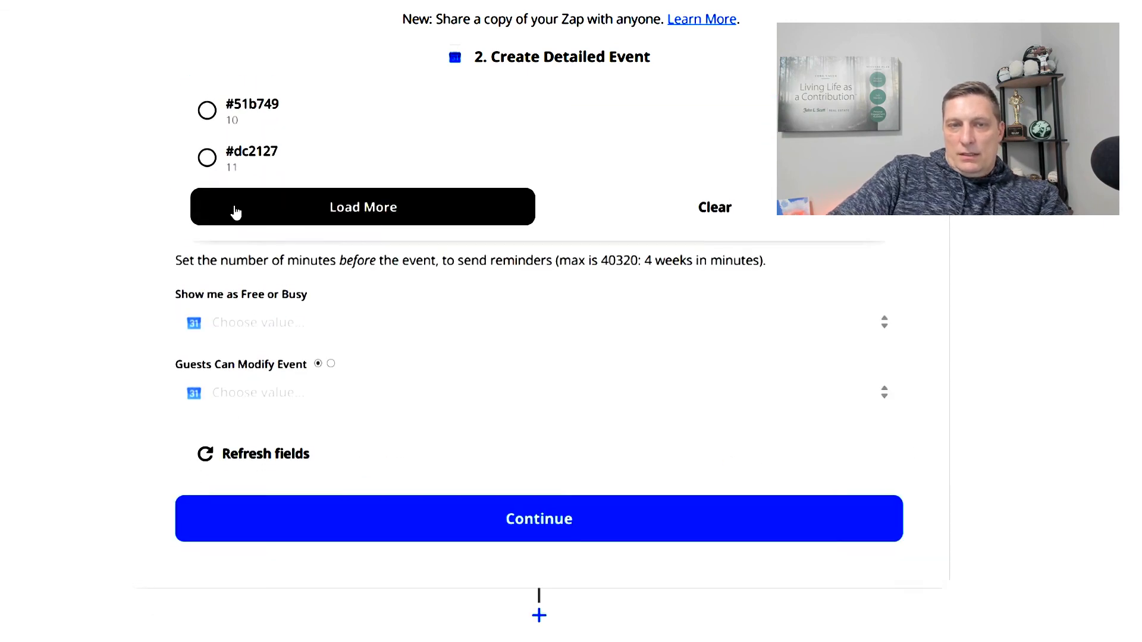
{"action": "scroll", "coordinate": [233, 243], "scroll_direction": "up", "scroll_amount": 5}
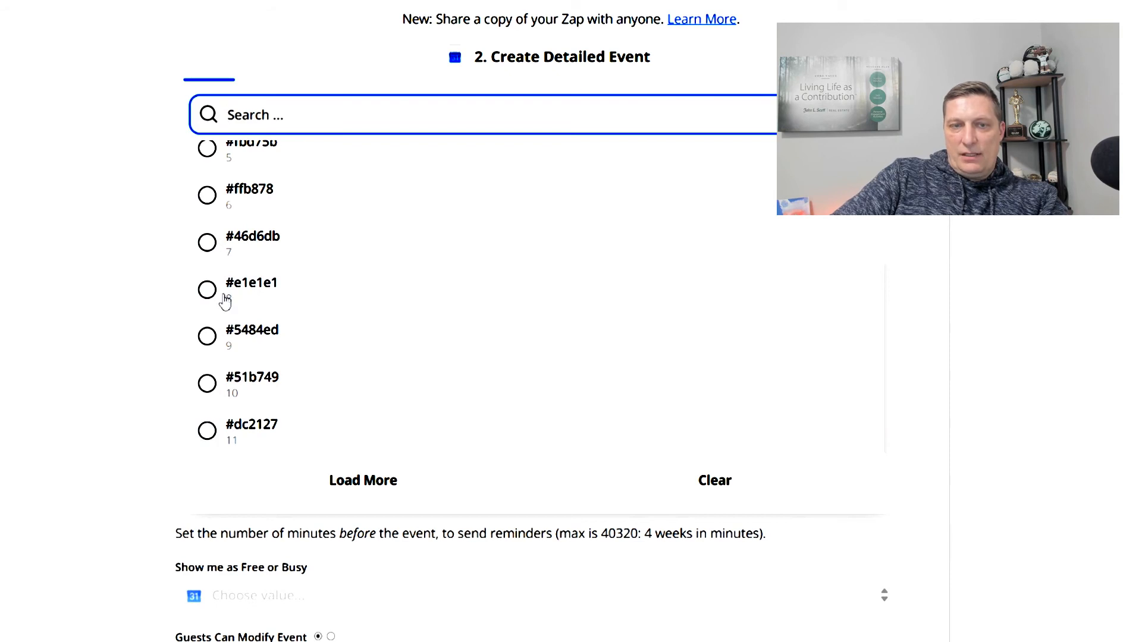
{"action": "scroll", "coordinate": [221, 238], "scroll_direction": "up", "scroll_amount": 2}
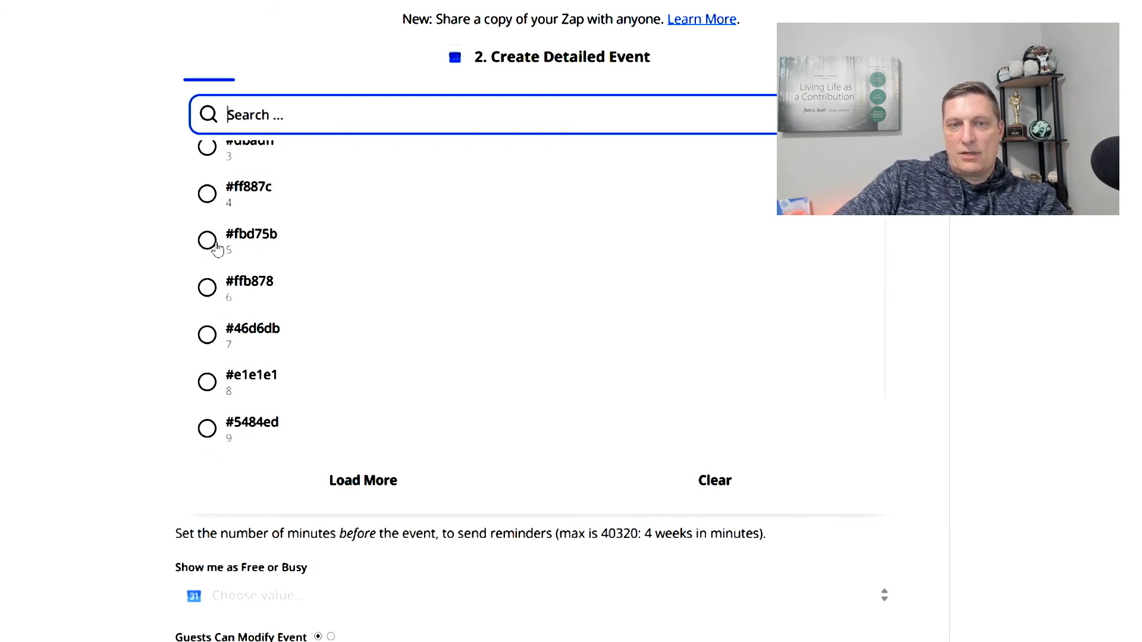
{"action": "left_click", "coordinate": [168, 158]}
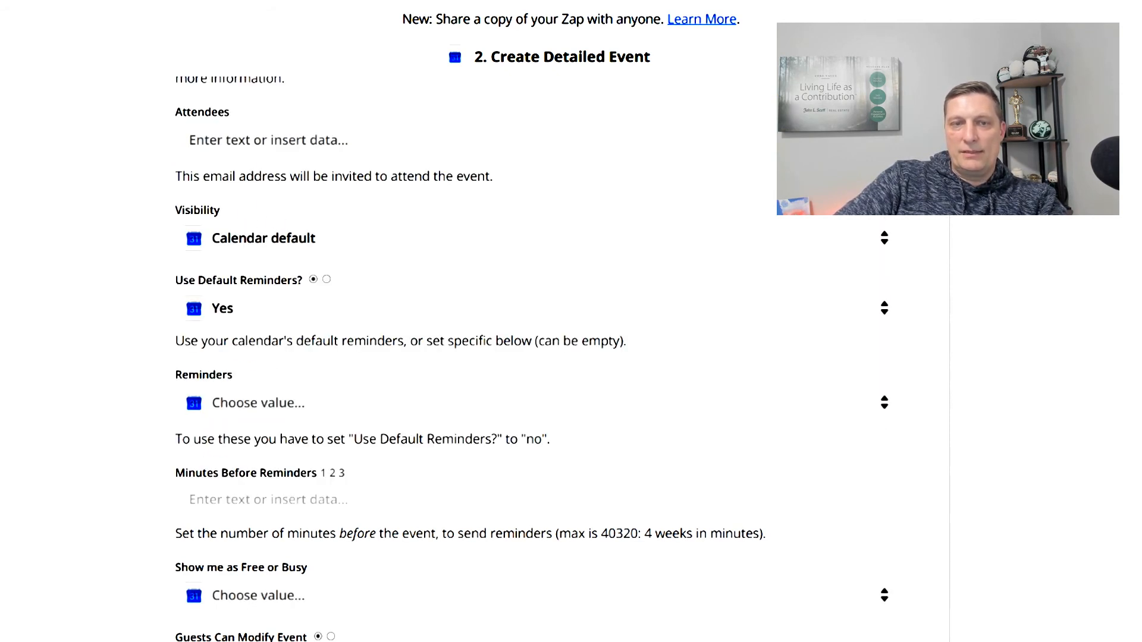
- Fill the event's Attendees with the Email address of agent to whom task is assigned from the Sierra Interactive data
{"action": "scroll", "coordinate": [299, 280], "scroll_direction": "down", "scroll_amount": 3}
{"action": "scroll", "coordinate": [286, 279], "scroll_direction": "up", "scroll_amount": 1}
{"action": "scroll", "coordinate": [275, 285], "scroll_direction": "down", "scroll_amount": 2}
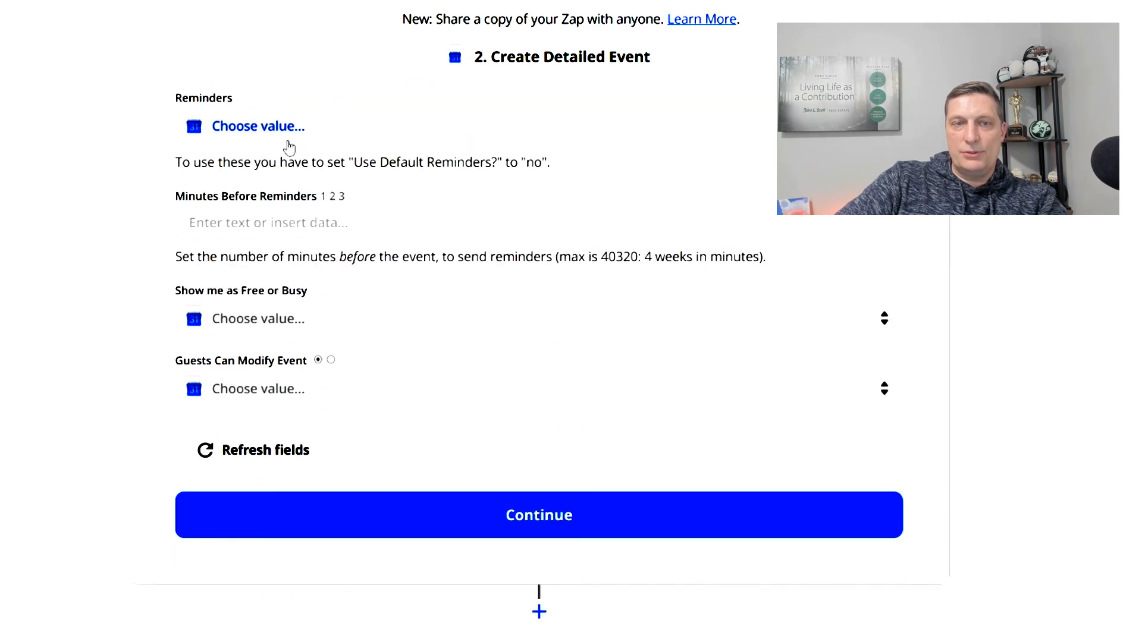
{"action": "scroll", "coordinate": [290, 157], "scroll_direction": "up", "scroll_amount": 1}
{"action": "scroll", "coordinate": [267, 127], "scroll_direction": "up", "scroll_amount": 2}
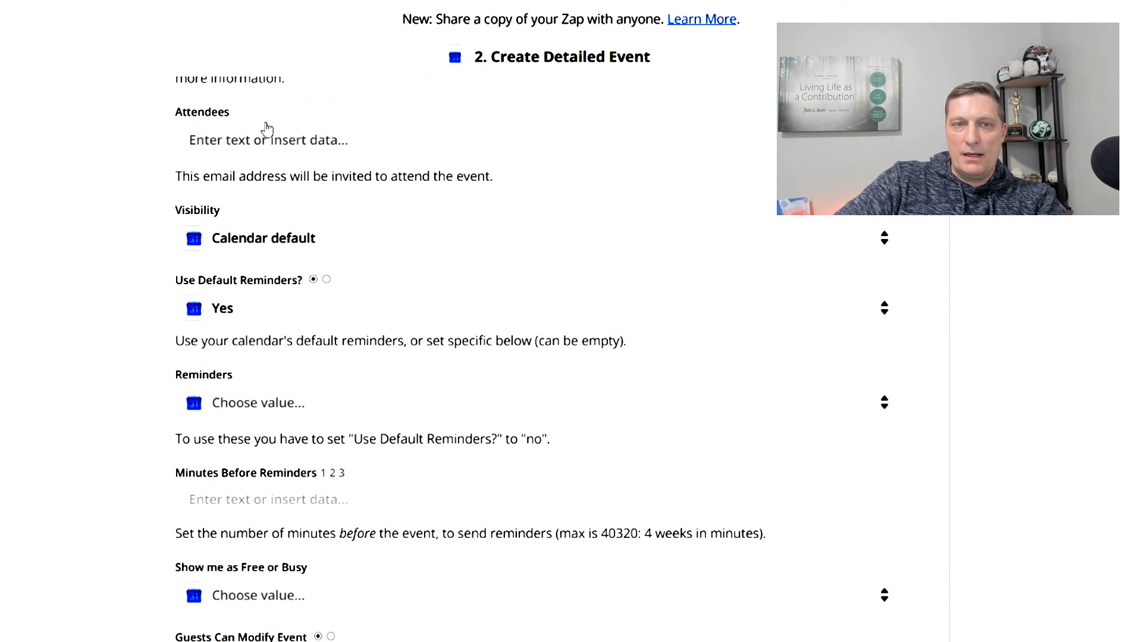
{"action": "scroll", "coordinate": [236, 215], "scroll_direction": "up", "scroll_amount": 2}
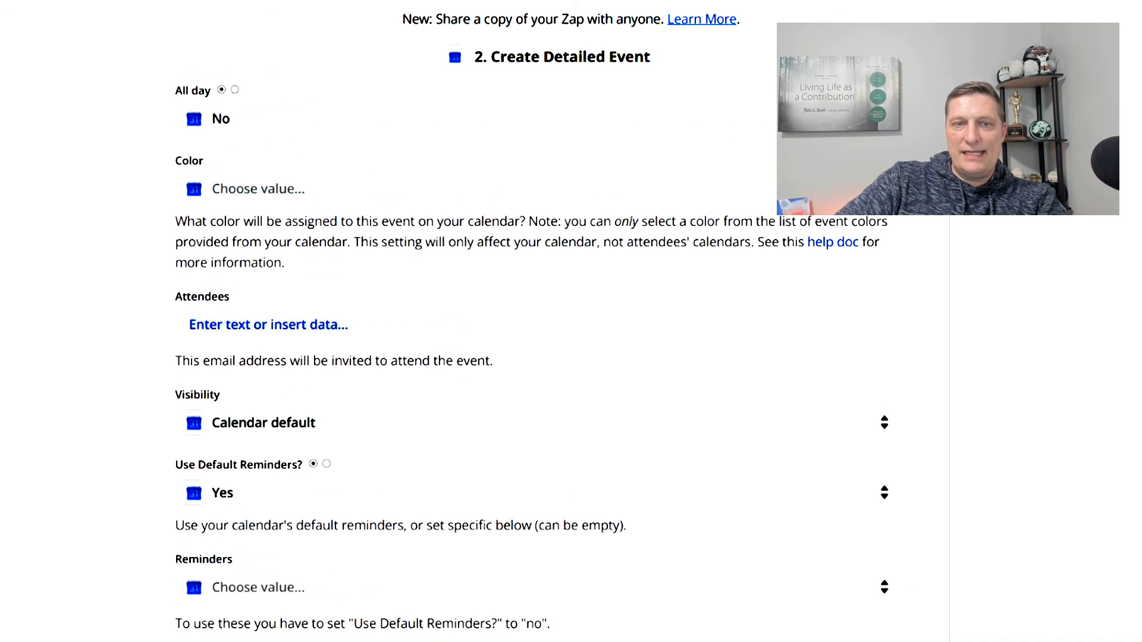
{"action": "scroll", "coordinate": [138, 336], "scroll_direction": "down", "scroll_amount": 1}
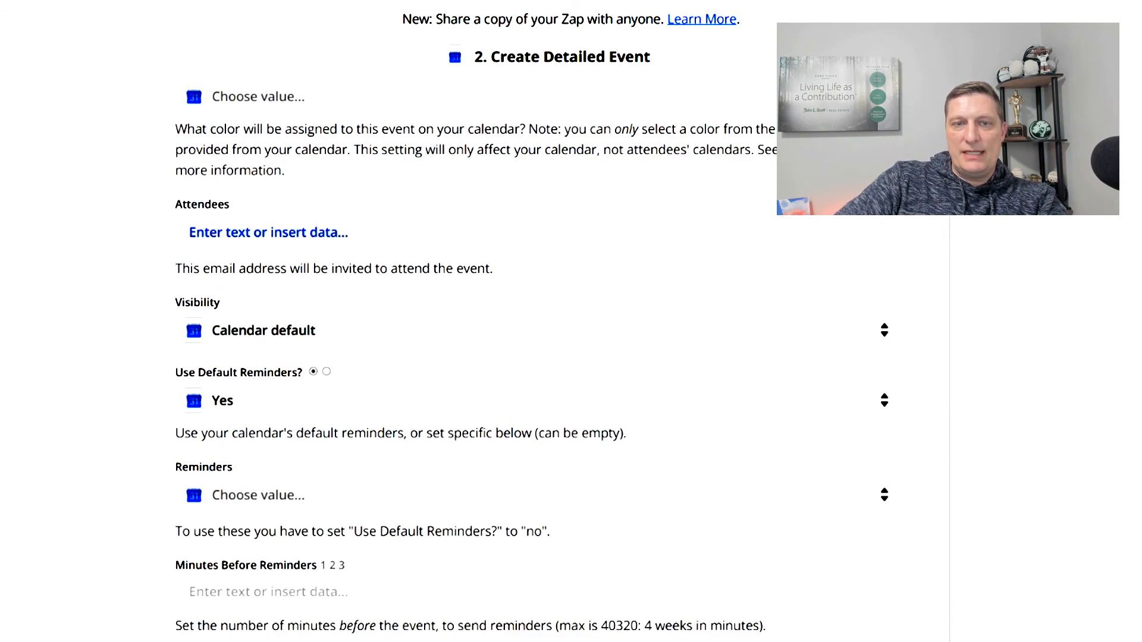
{"action": "left_click", "coordinate": [268, 232]}
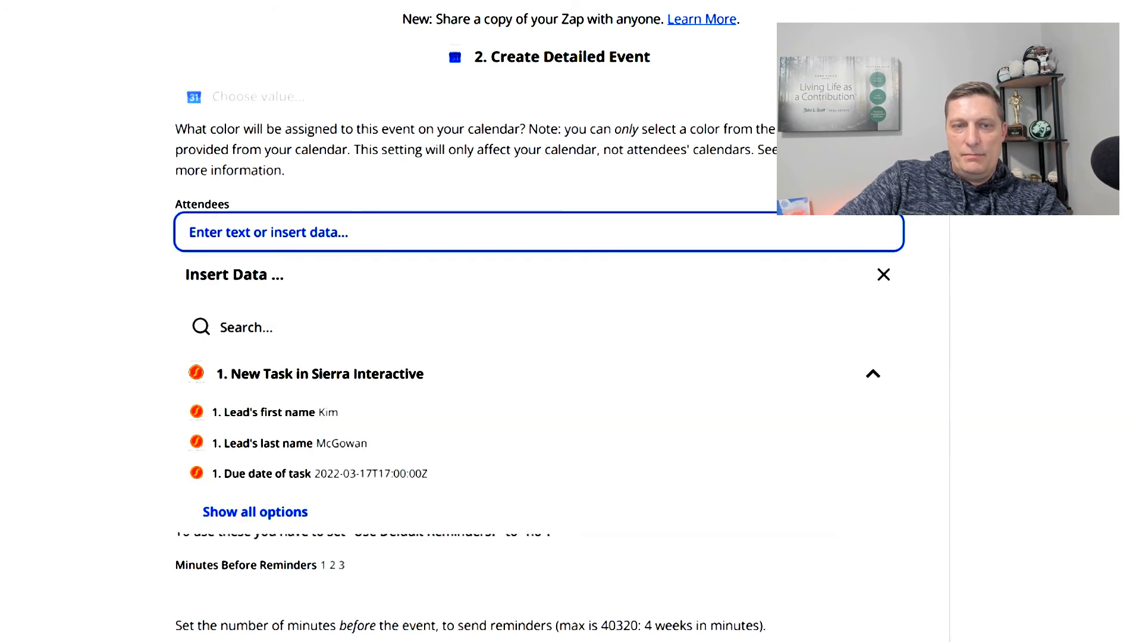
{"action": "left_click", "coordinate": [259, 512]}
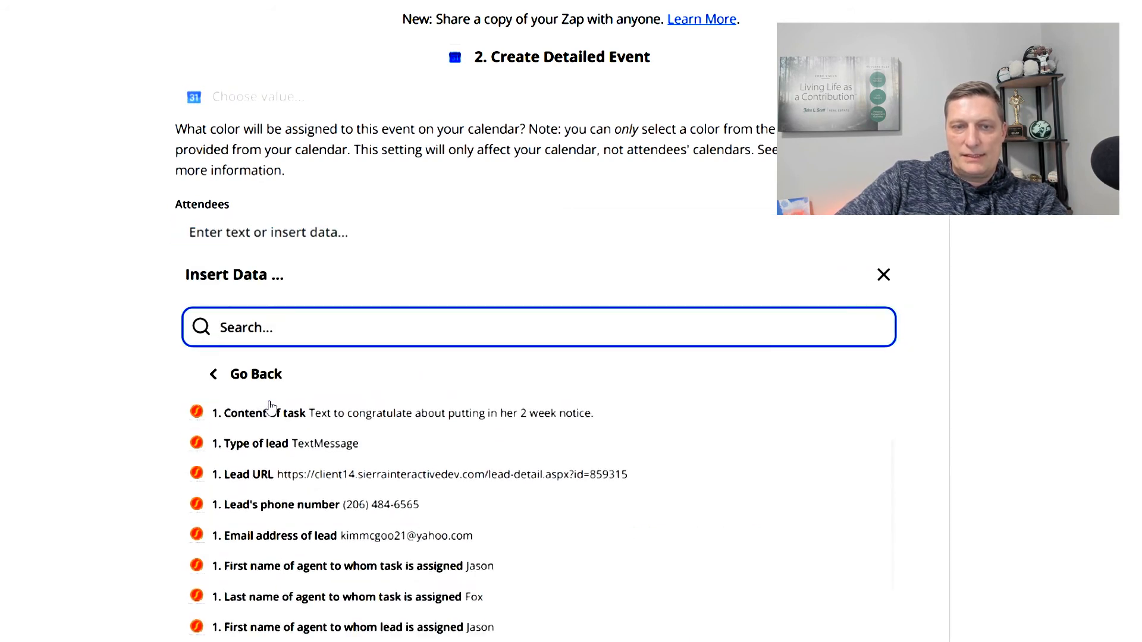
{"action": "scroll", "coordinate": [271, 469], "scroll_direction": "down", "scroll_amount": 3}
{"action": "scroll", "coordinate": [219, 537], "scroll_direction": "down", "scroll_amount": 6}
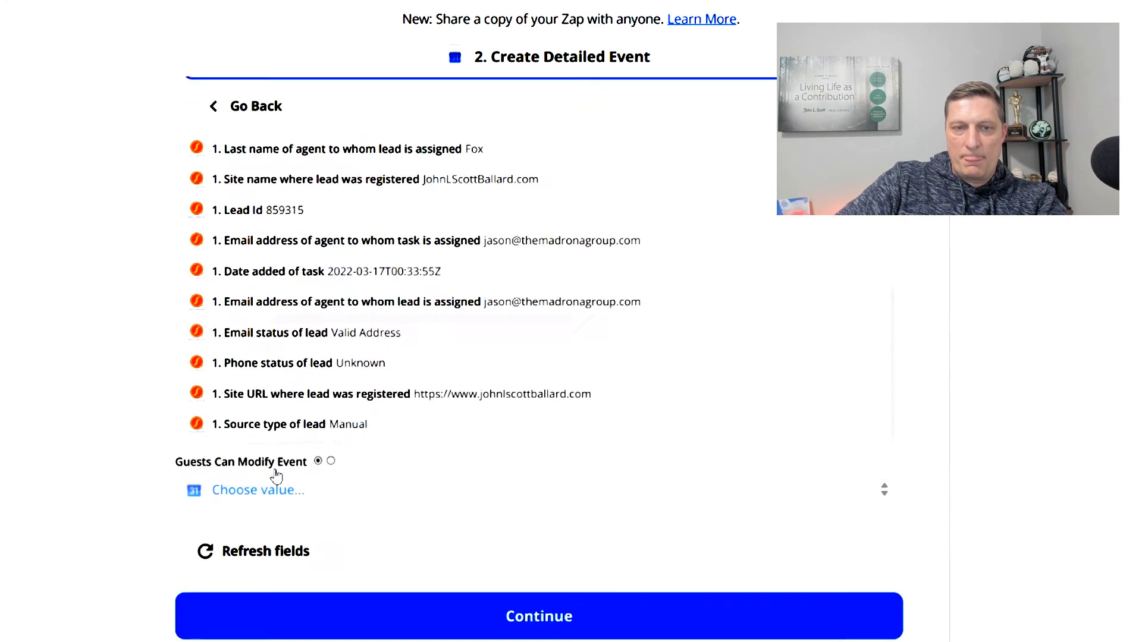
{"action": "scroll", "coordinate": [275, 476], "scroll_direction": "up", "scroll_amount": 2}
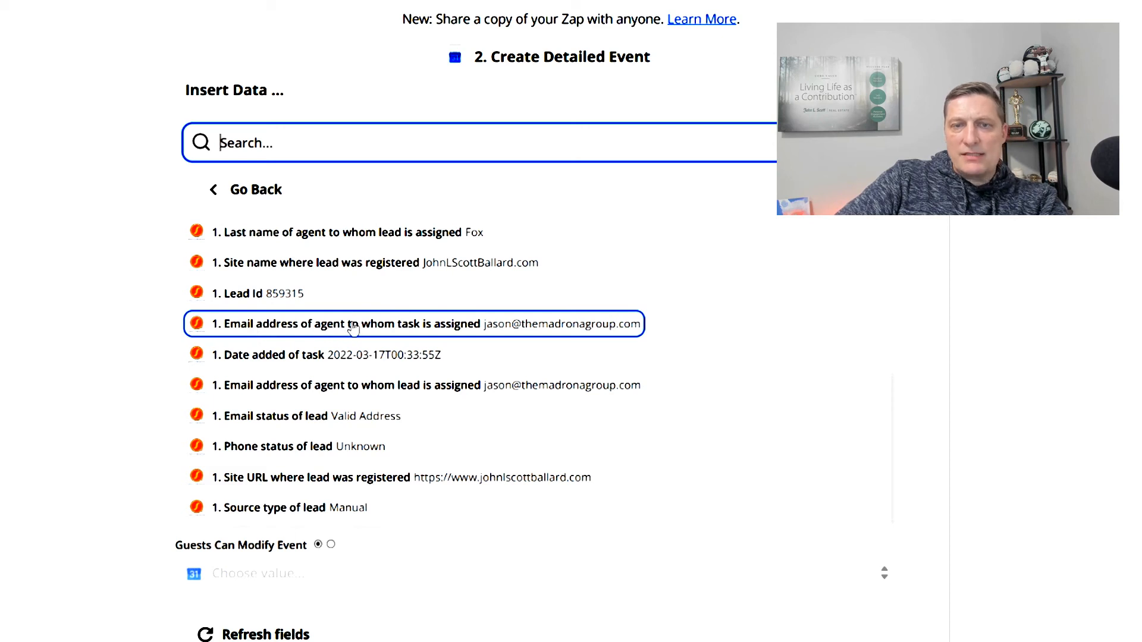
{"action": "left_click", "coordinate": [433, 328]}
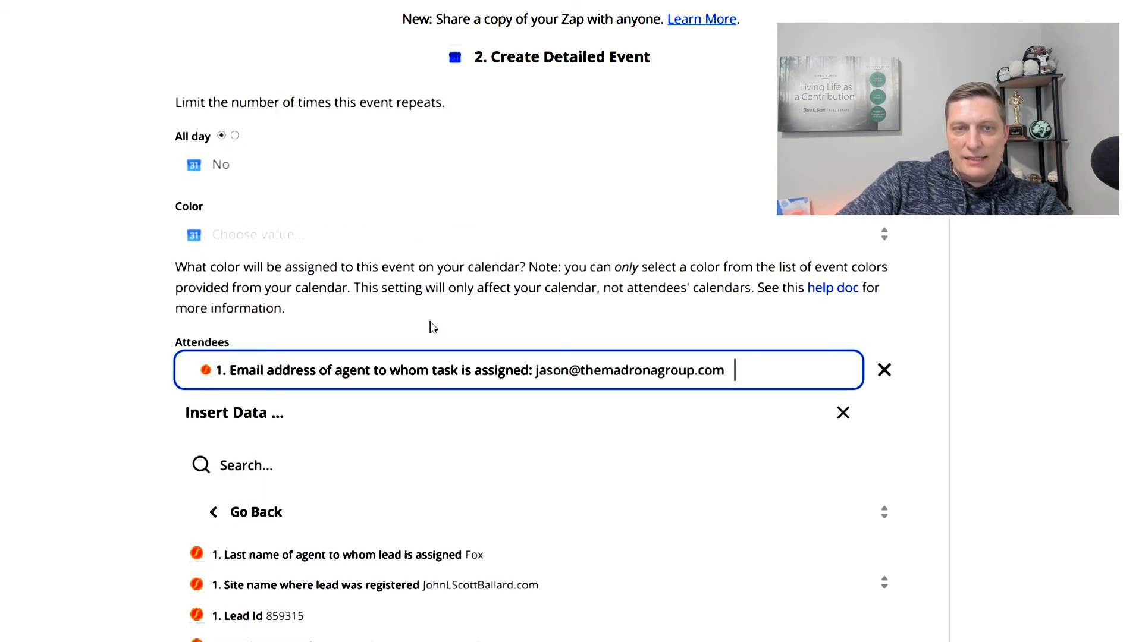
{"action": "left_click", "coordinate": [129, 342]}
- Review the event's visibility, reminder and guest settings, and examine the Use Default Reminders? choices without changing the selection
{"action": "scroll", "coordinate": [128, 342], "scroll_direction": "down", "scroll_amount": 2}
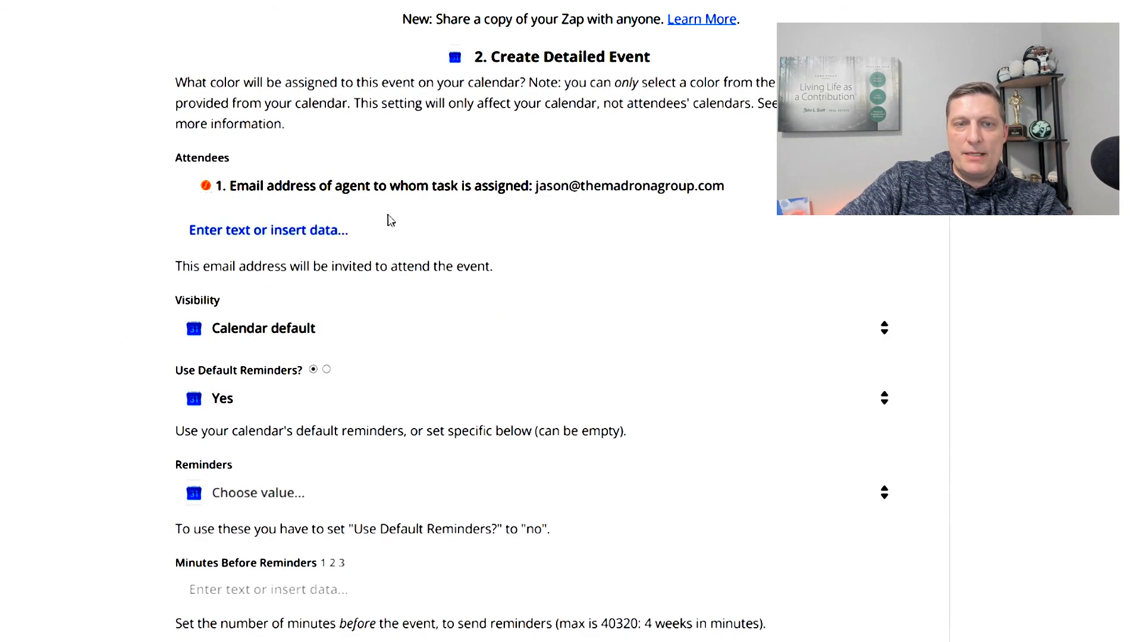
{"action": "scroll", "coordinate": [244, 256], "scroll_direction": "down", "scroll_amount": 2}
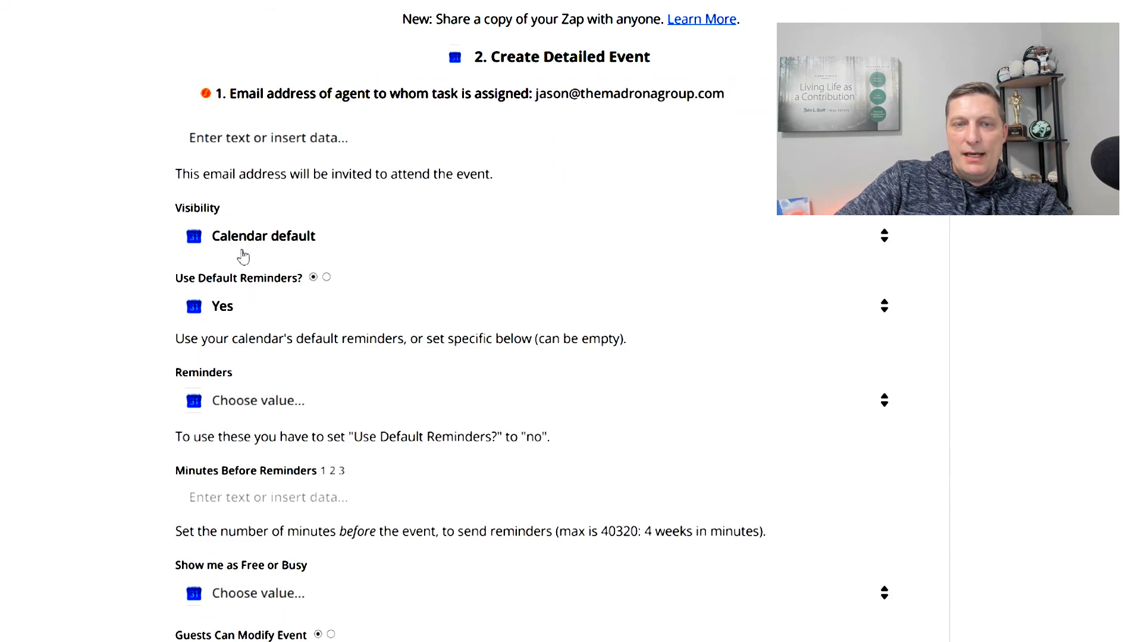
{"action": "scroll", "coordinate": [293, 238], "scroll_direction": "down", "scroll_amount": 2}
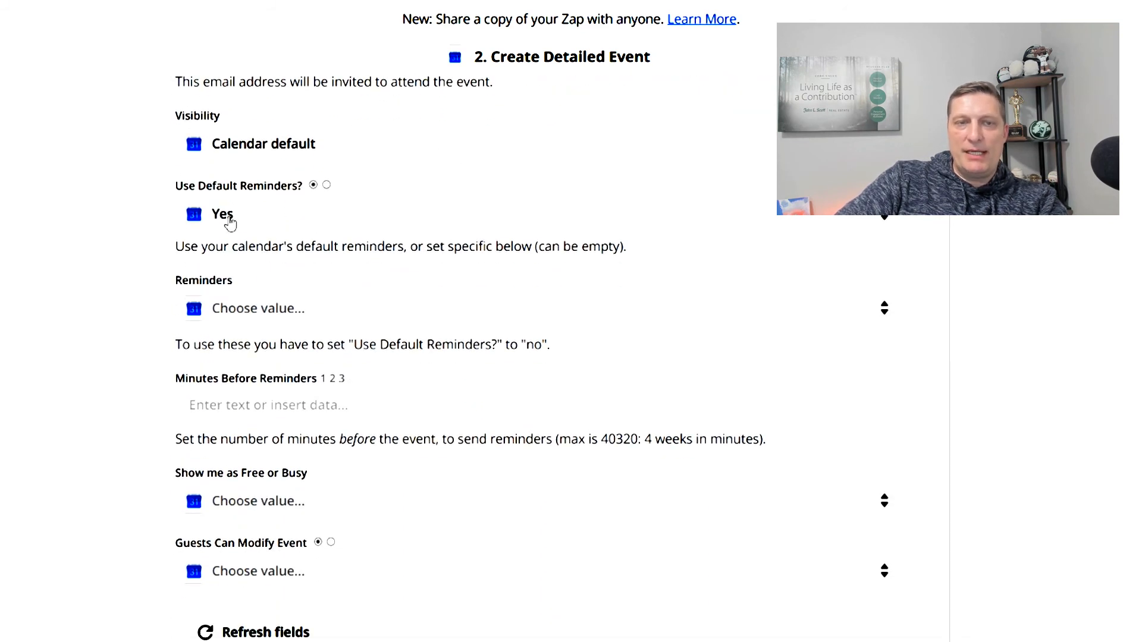
{"action": "scroll", "coordinate": [187, 306], "scroll_direction": "down", "scroll_amount": 2}
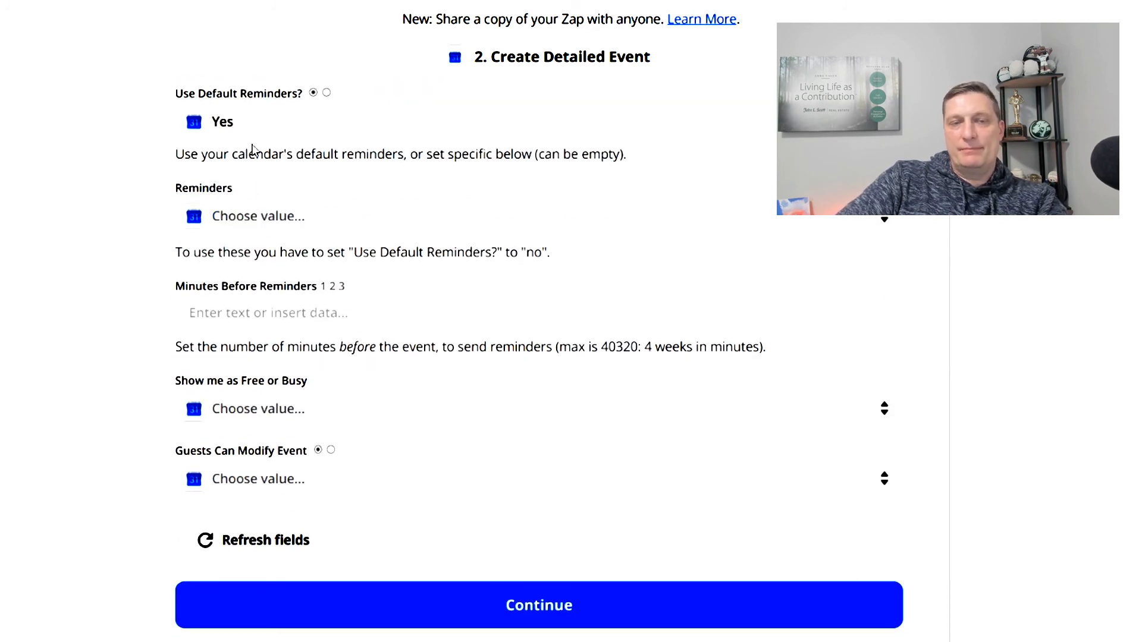
{"action": "scroll", "coordinate": [252, 119], "scroll_direction": "up", "scroll_amount": 2}
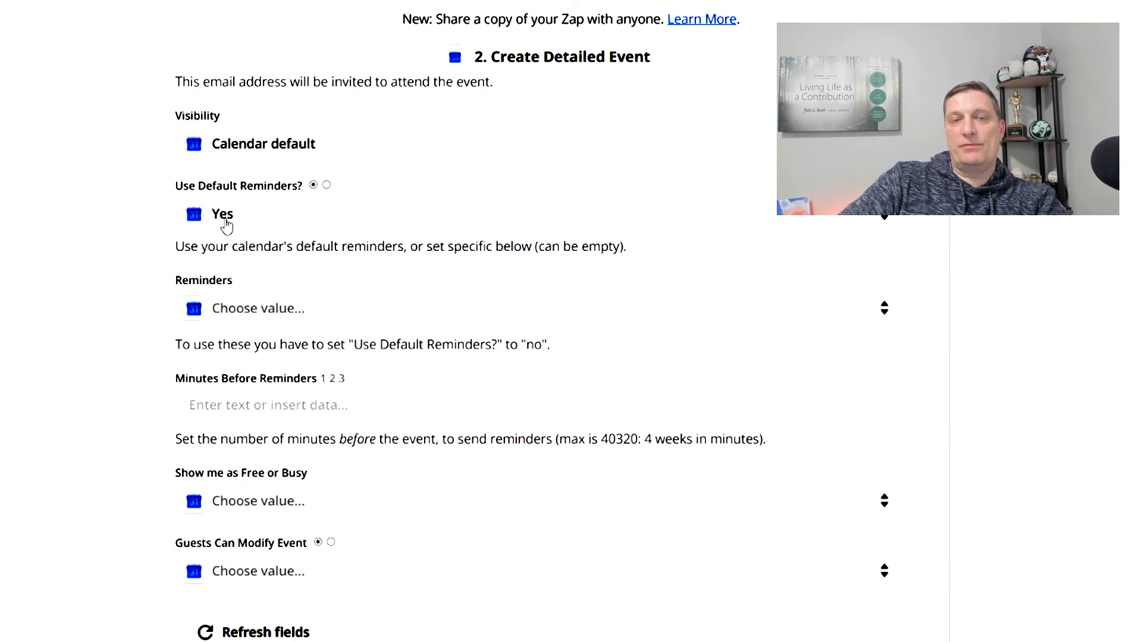
{"action": "left_click", "coordinate": [238, 221]}
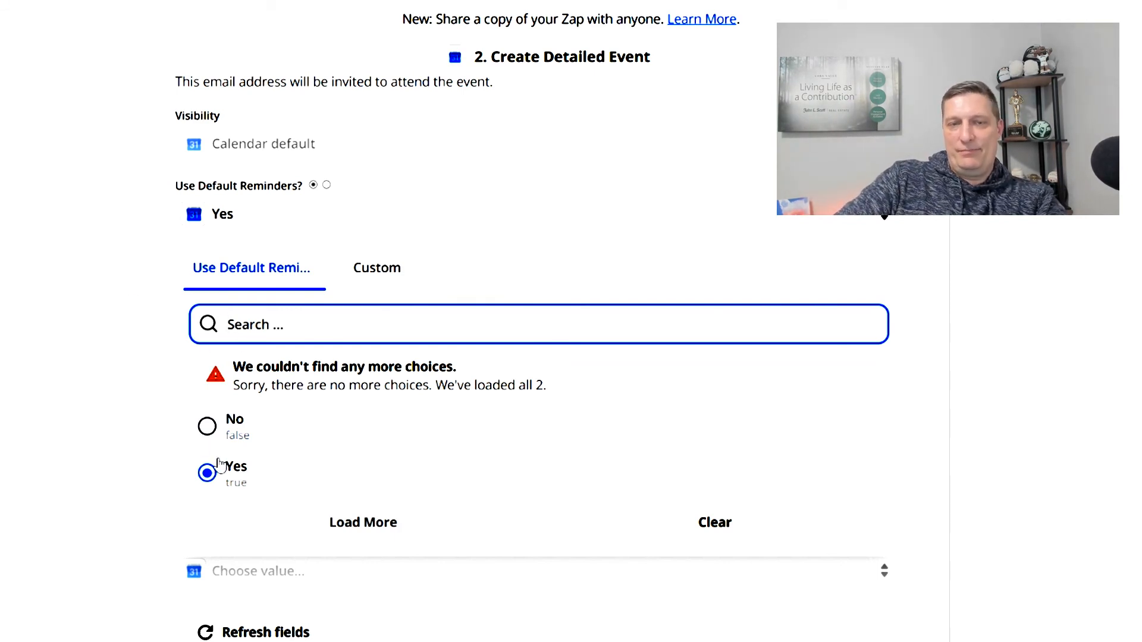
{"action": "left_click", "coordinate": [159, 326]}
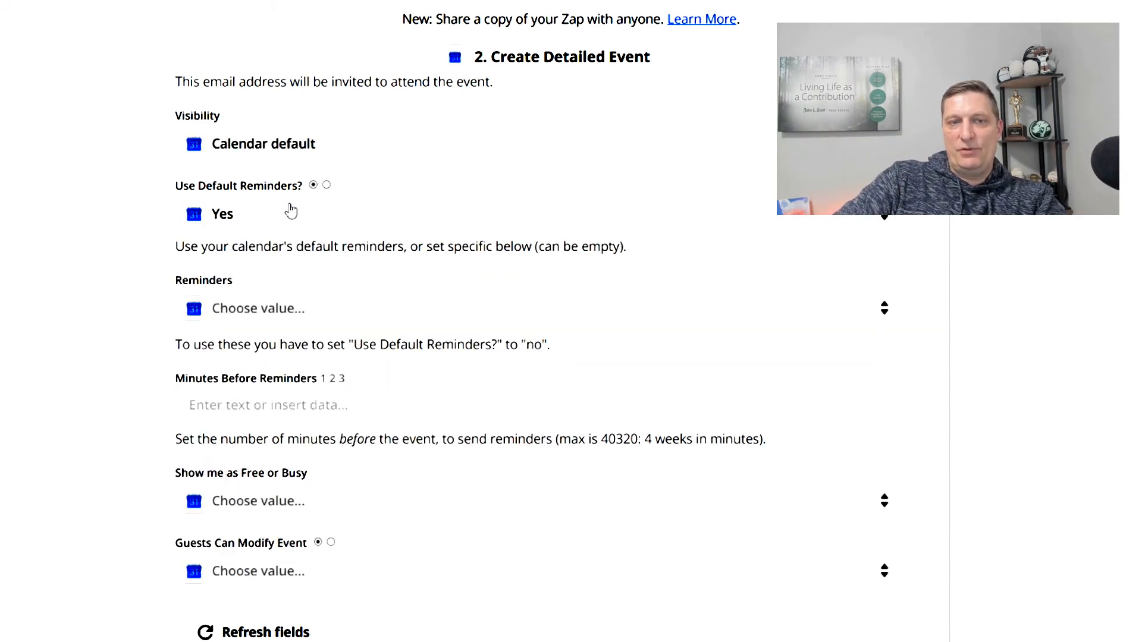
{"action": "left_click", "coordinate": [248, 215]}
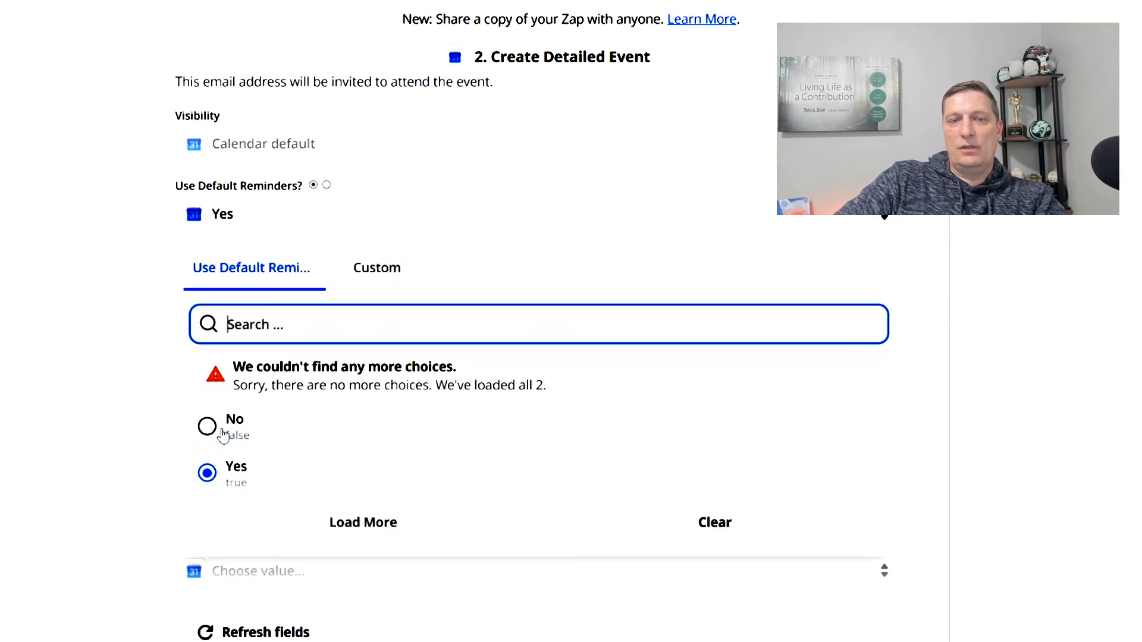
{"action": "left_click", "coordinate": [160, 330]}
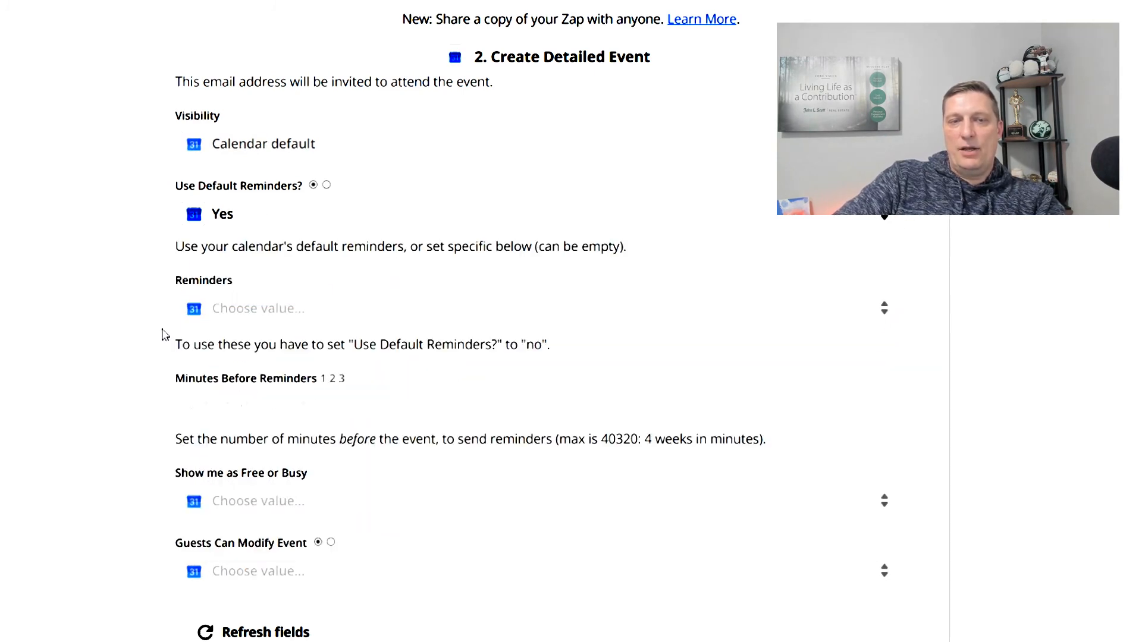
- Add a Popup reminder to the event and set Minutes Before Reminders to 60
{"action": "left_click", "coordinate": [262, 313]}
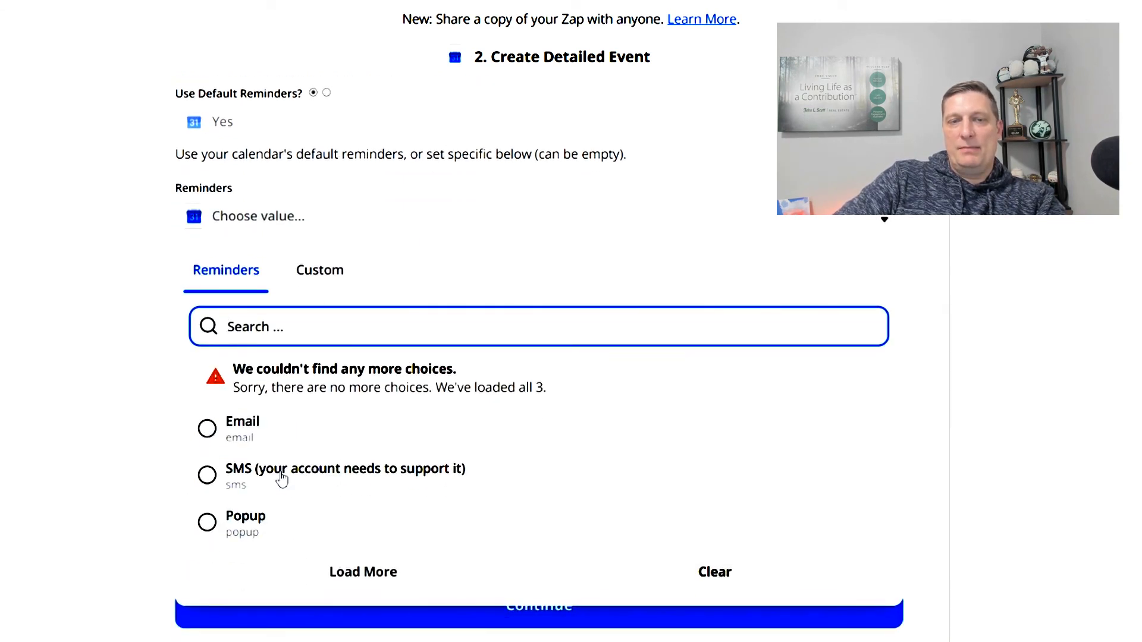
{"action": "left_click", "coordinate": [208, 523]}
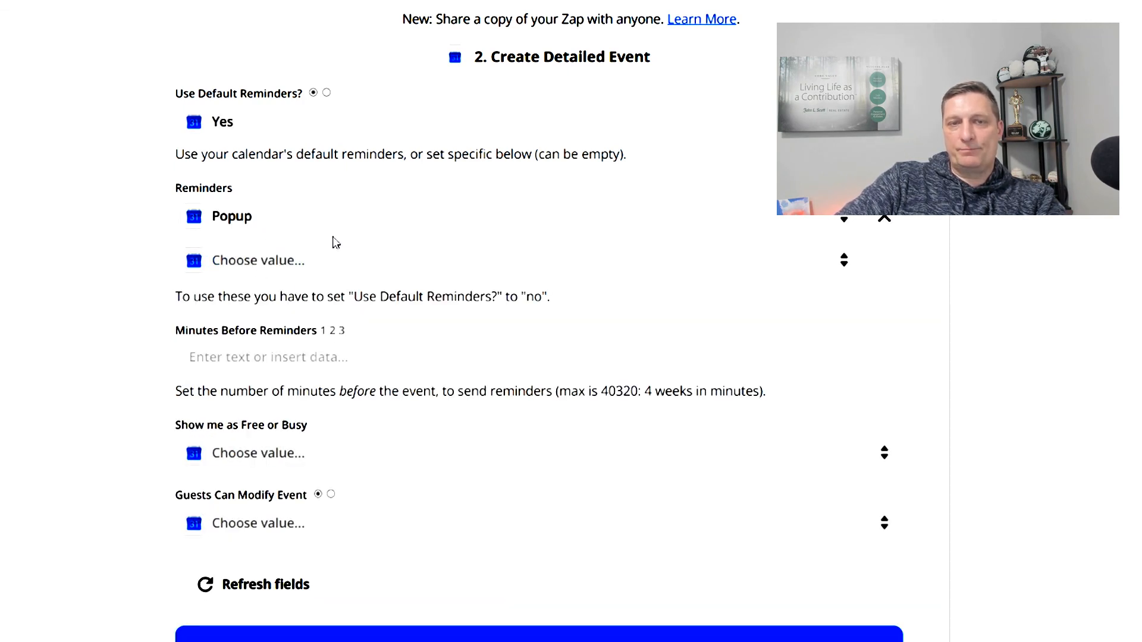
{"action": "left_click", "coordinate": [301, 264]}
{"action": "scroll", "coordinate": [268, 358], "scroll_direction": "down", "scroll_amount": 3}
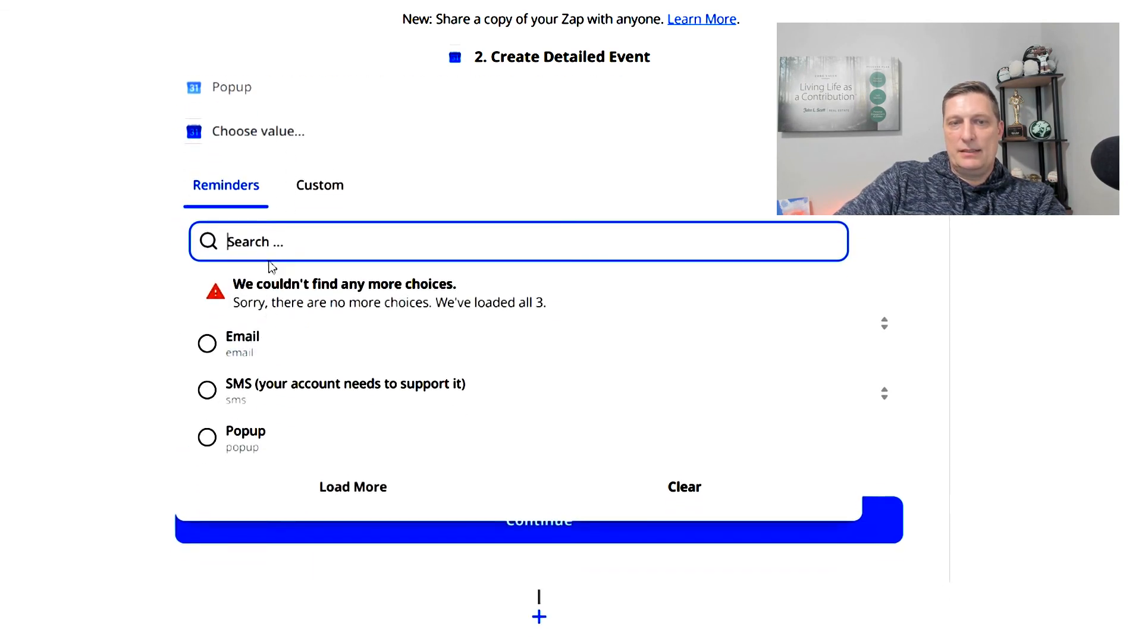
{"action": "left_click", "coordinate": [164, 219]}
{"action": "scroll", "coordinate": [323, 298], "scroll_direction": "up", "scroll_amount": 2}
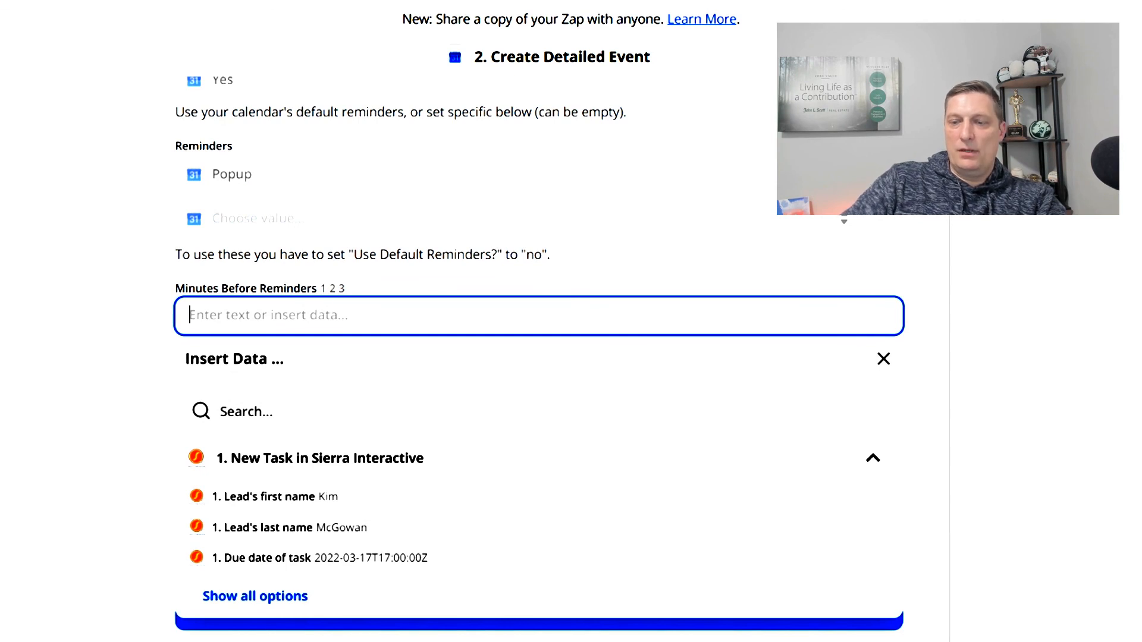
{"action": "type", "text": "60"}
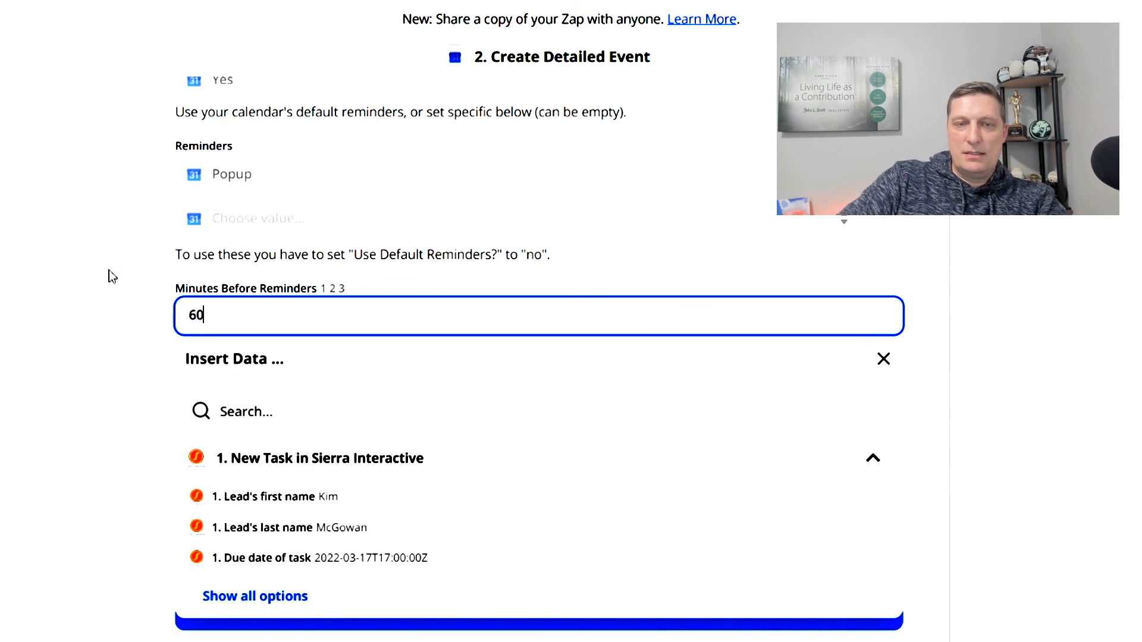
{"action": "left_click", "coordinate": [146, 275]}
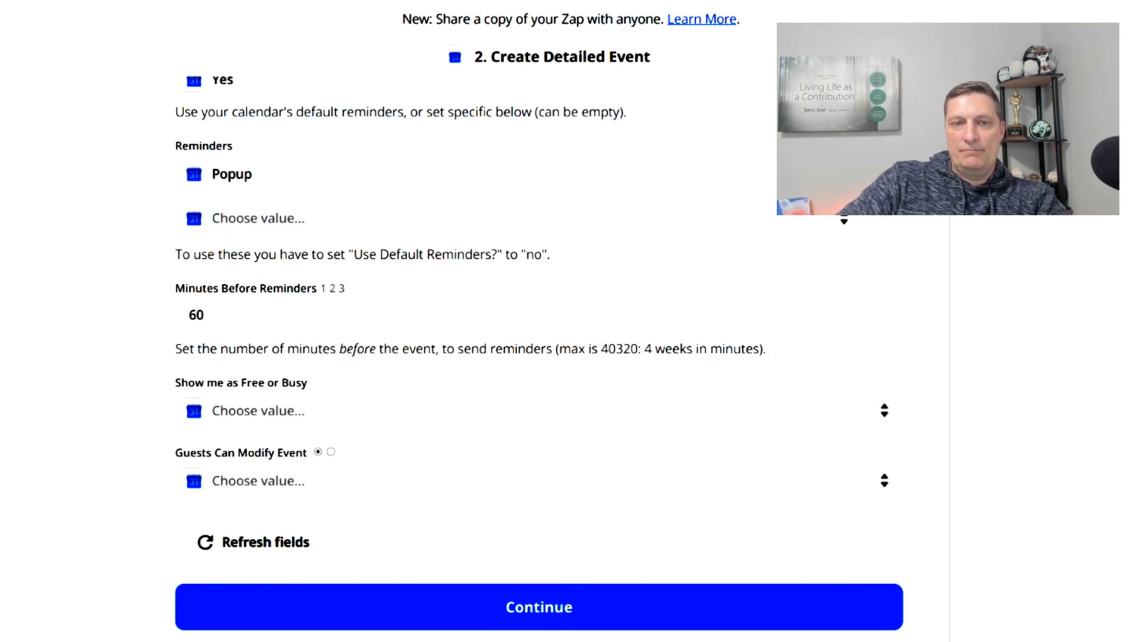
- Empty the Minutes Before Reminders value and clear the Popup choice from the event's Reminders
{"action": "key", "text": "BackSpace"}
{"action": "key", "text": "BackSpace"}
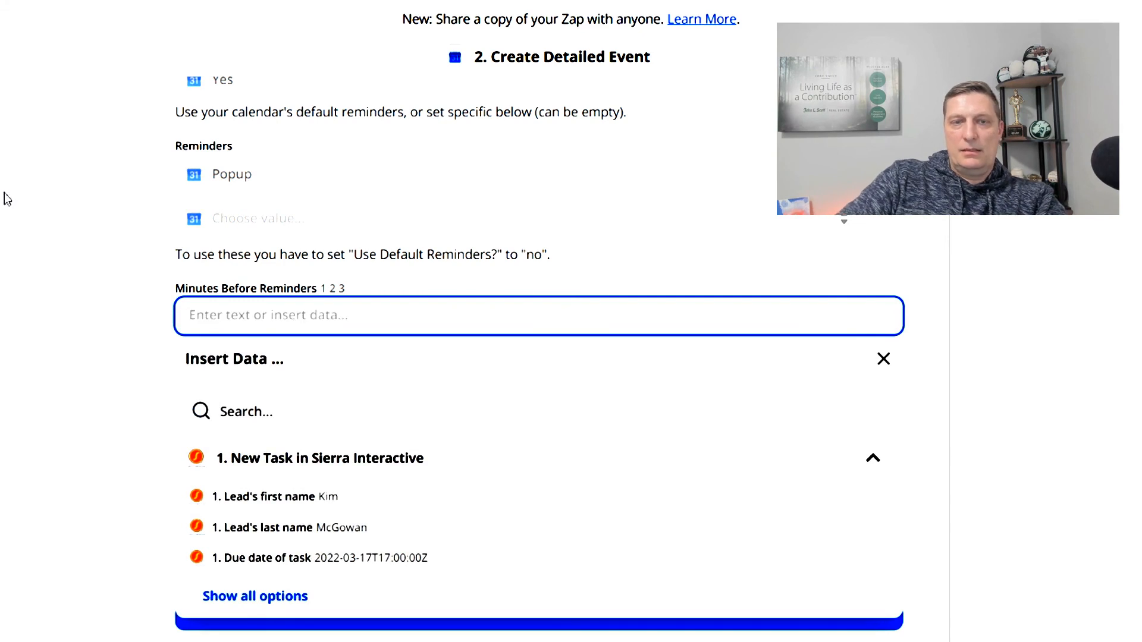
{"action": "left_click", "coordinate": [224, 122]}
{"action": "scroll", "coordinate": [243, 167], "scroll_direction": "up", "scroll_amount": 3}
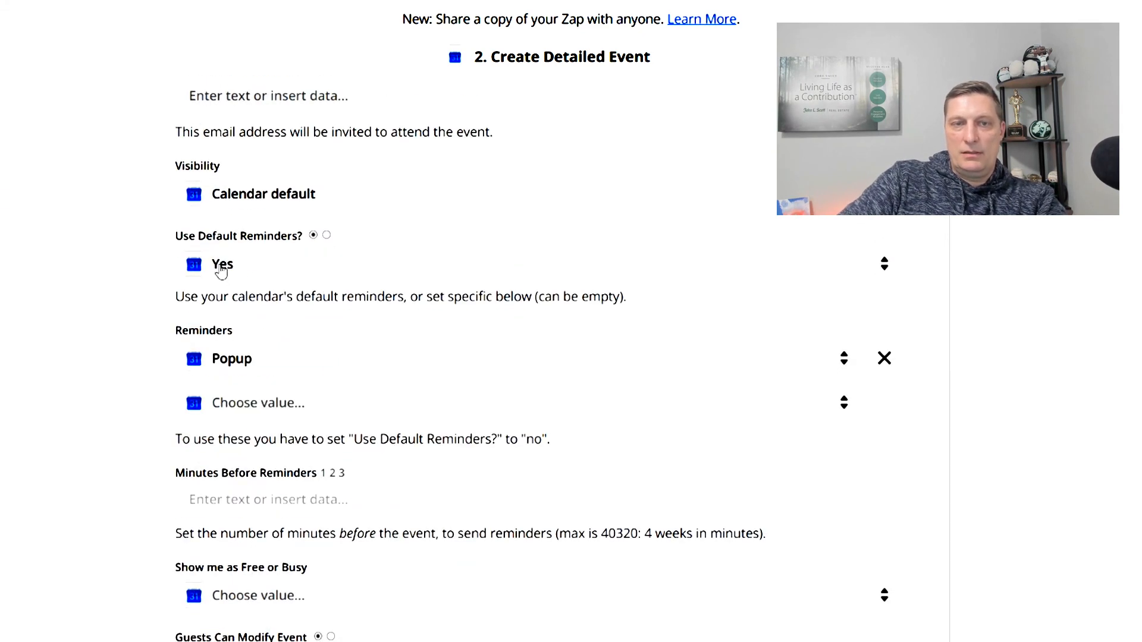
{"action": "left_click", "coordinate": [242, 358]}
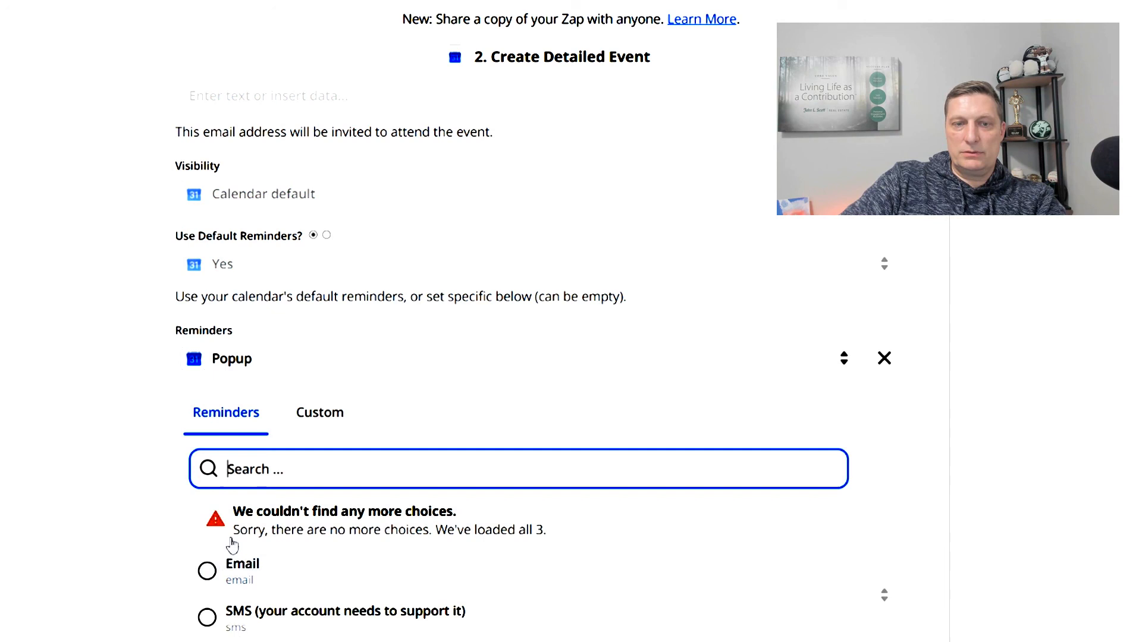
{"action": "scroll", "coordinate": [262, 512], "scroll_direction": "down", "scroll_amount": 2}
{"action": "left_click", "coordinate": [376, 439]}
{"action": "scroll", "coordinate": [339, 326], "scroll_direction": "down", "scroll_amount": 3}
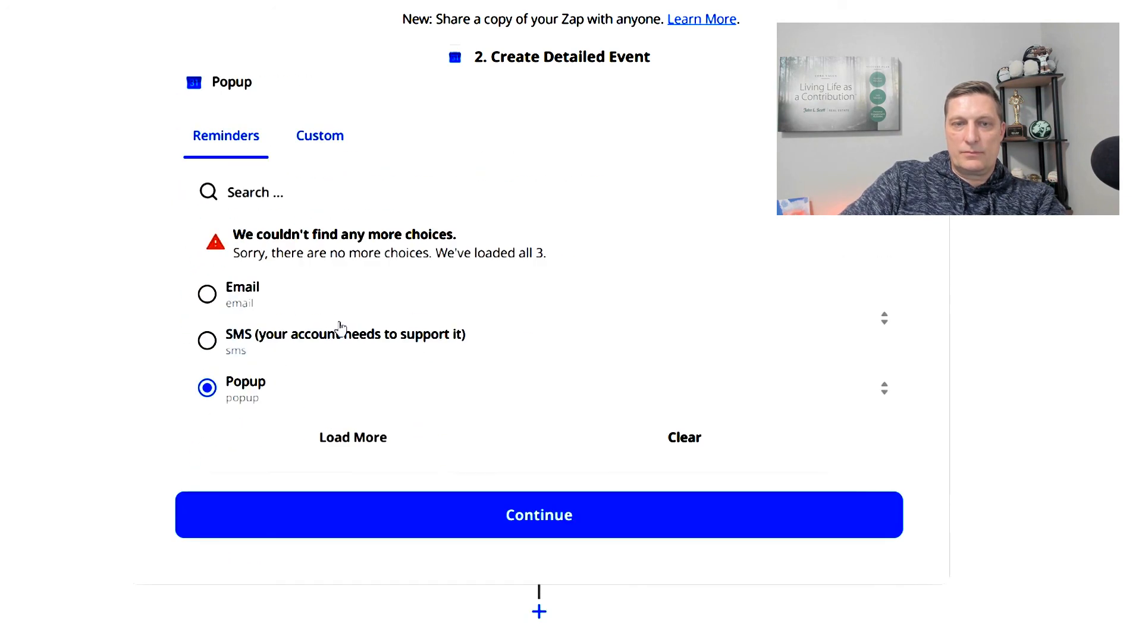
{"action": "left_click", "coordinate": [746, 436]}
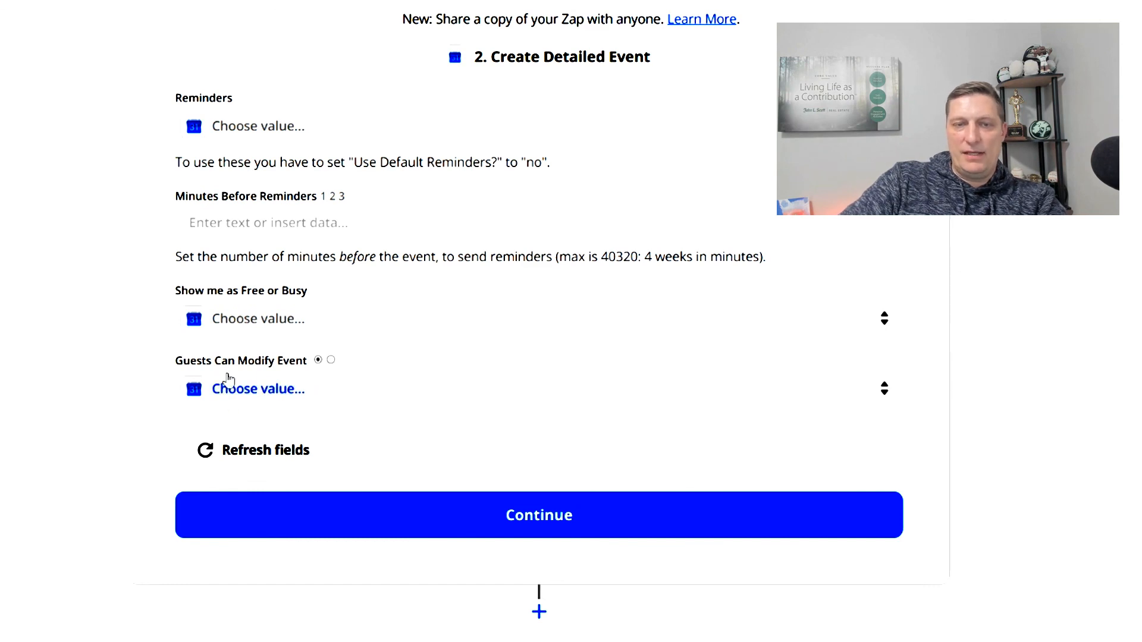
- Complete the action setup and test it by sending the reviewed detailed event to Google Calendar
{"action": "left_click", "coordinate": [536, 515]}
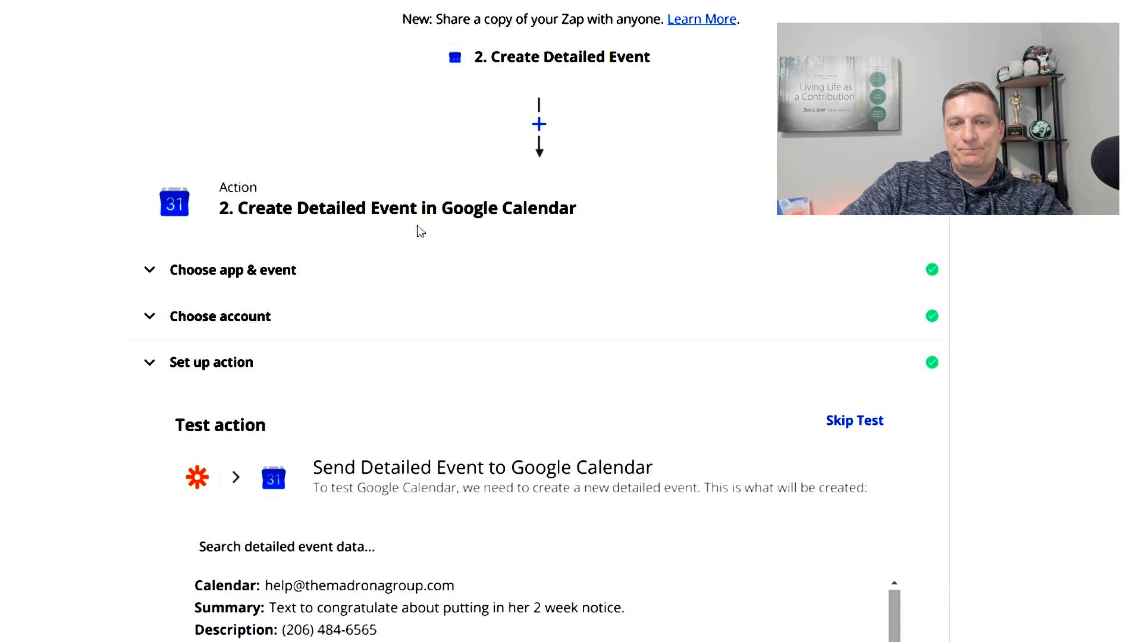
{"action": "scroll", "coordinate": [417, 220], "scroll_direction": "down", "scroll_amount": 3}
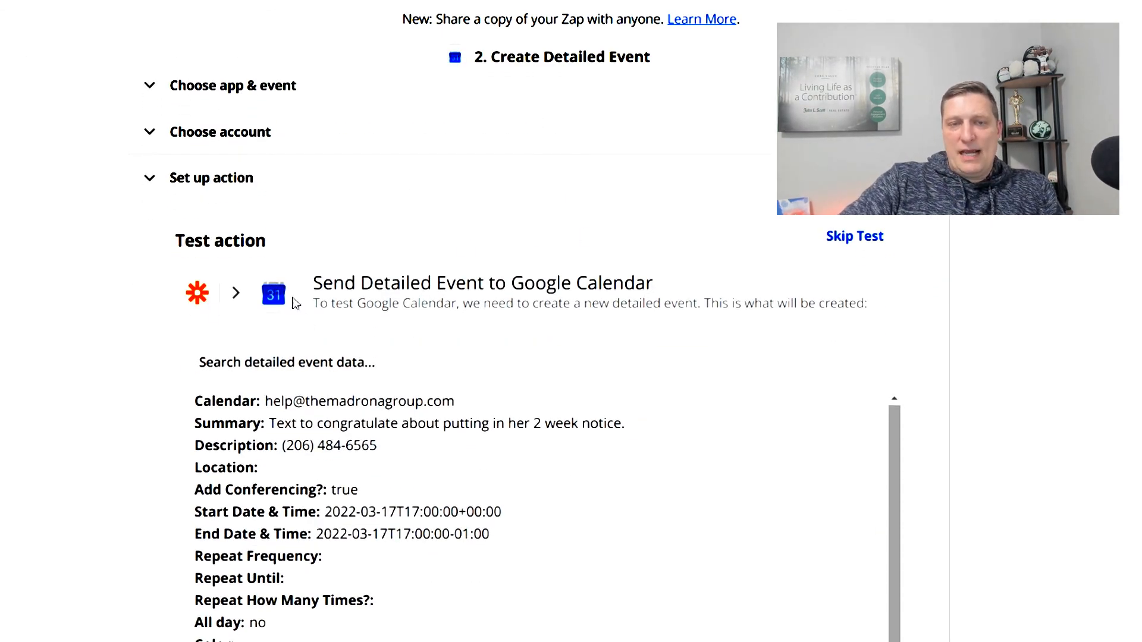
{"action": "scroll", "coordinate": [178, 291], "scroll_direction": "down", "scroll_amount": 5}
{"action": "scroll", "coordinate": [149, 274], "scroll_direction": "up", "scroll_amount": 4}
{"action": "scroll", "coordinate": [179, 273], "scroll_direction": "down", "scroll_amount": 10}
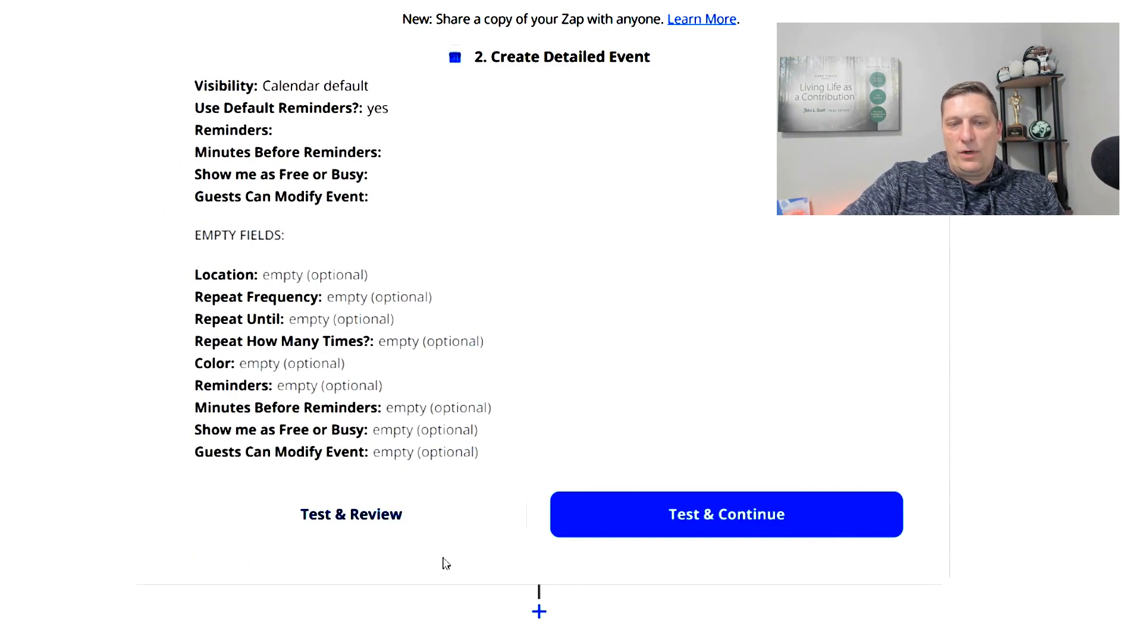
{"action": "left_click", "coordinate": [351, 523]}
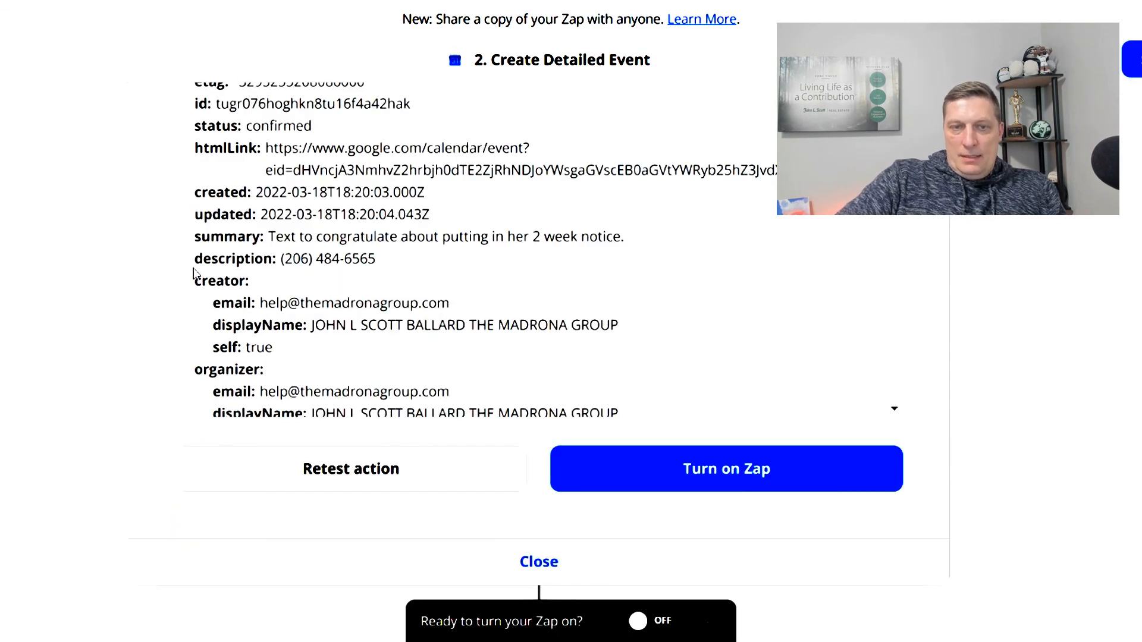
- Review the returned test event data and turn on the Zap
{"action": "scroll", "coordinate": [179, 283], "scroll_direction": "up", "scroll_amount": 6}
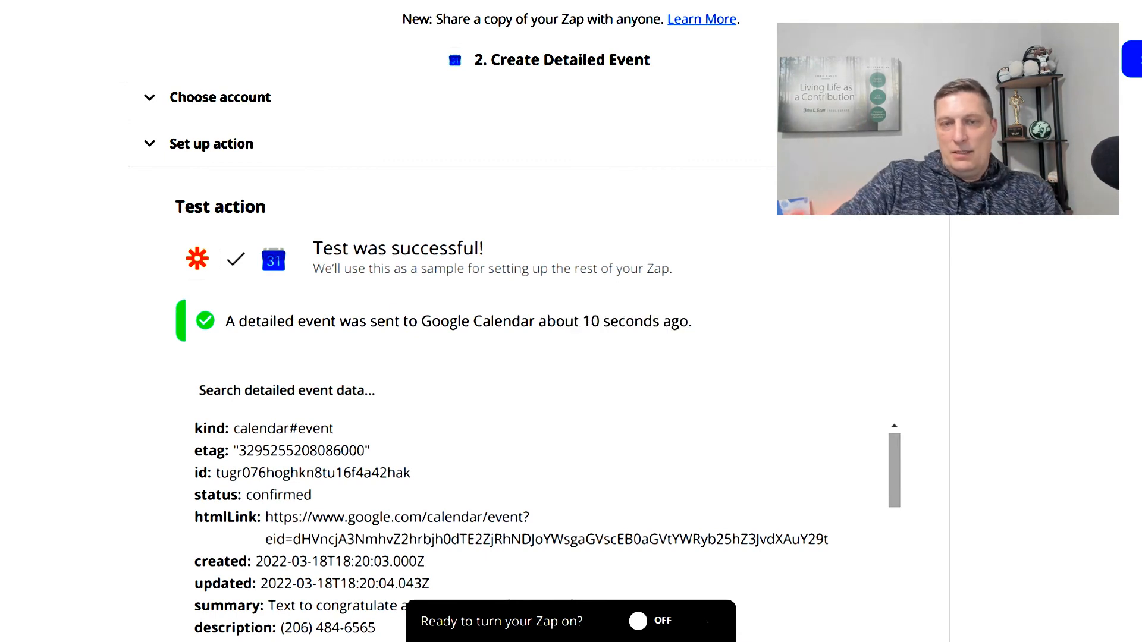
{"action": "scroll", "coordinate": [830, 264], "scroll_direction": "down", "scroll_amount": 2}
{"action": "scroll", "coordinate": [827, 268], "scroll_direction": "down", "scroll_amount": 4}
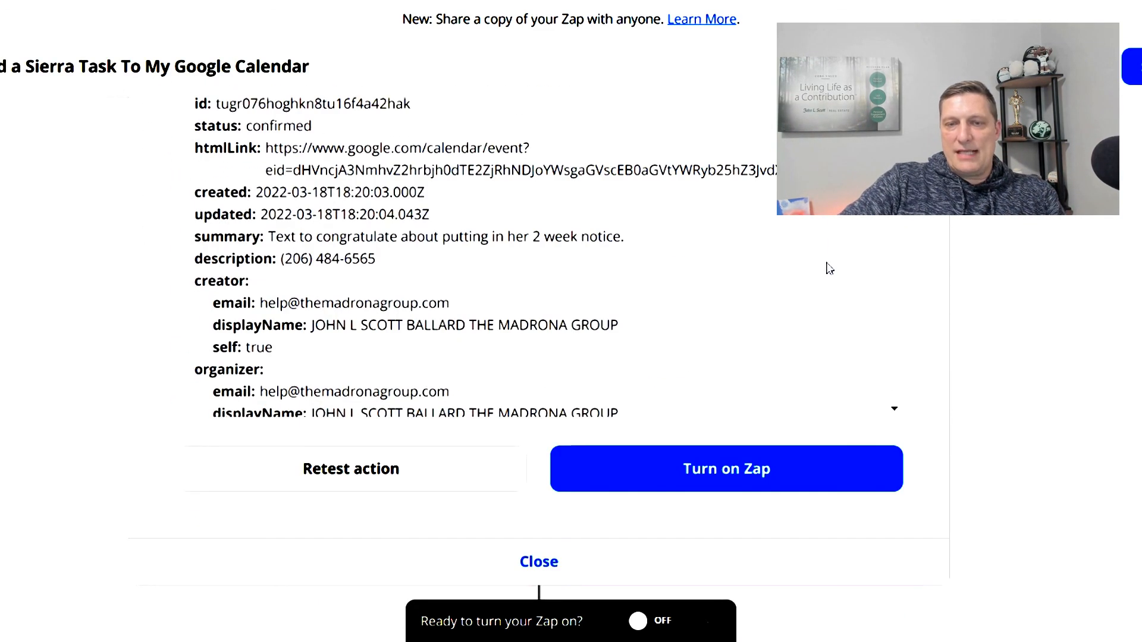
{"action": "left_click", "coordinate": [776, 480]}
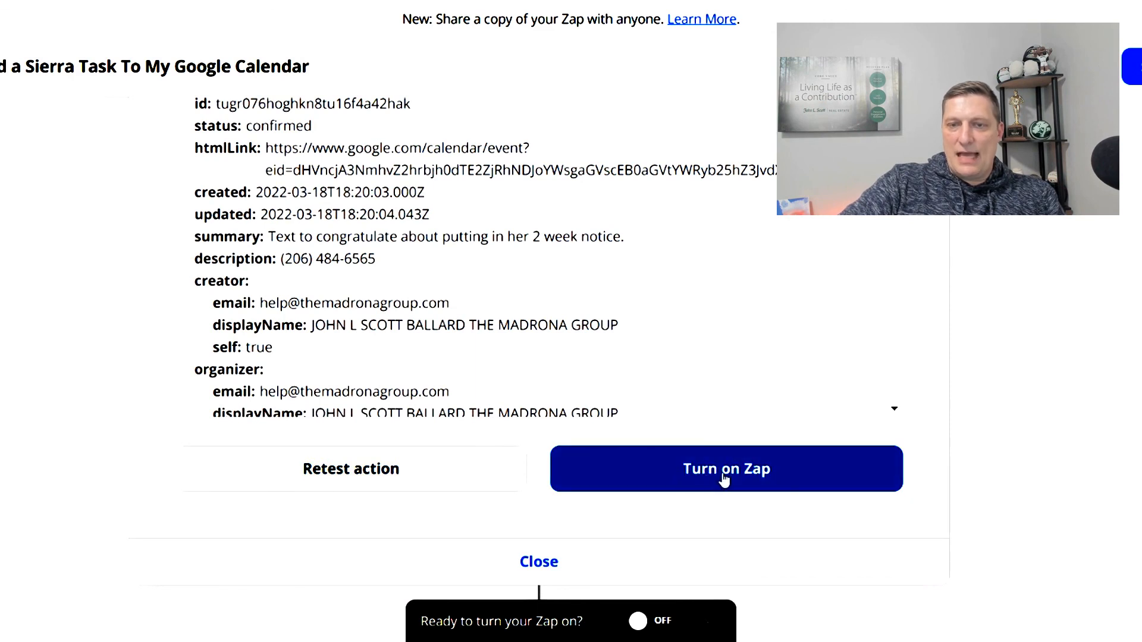